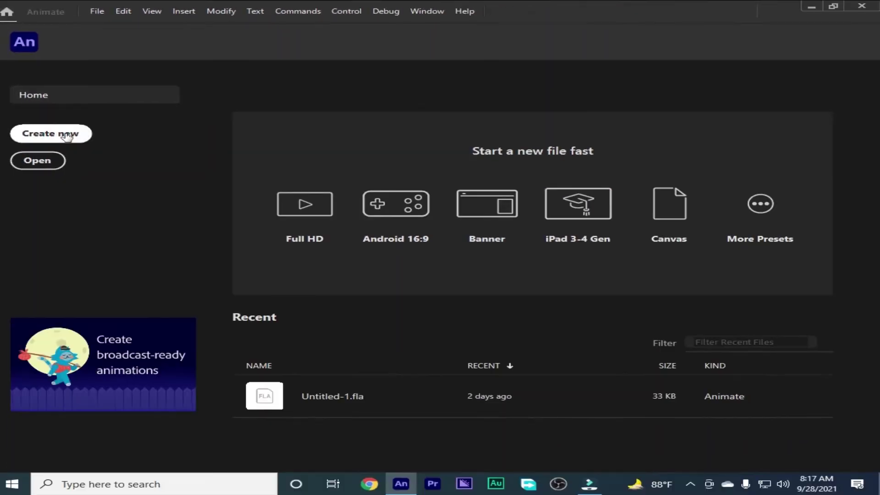
# Create a Full HD character animation document, 1920 × 1080 pixels at 30 fps, and turn on snapping to objects.
pyautogui.click(67, 135)
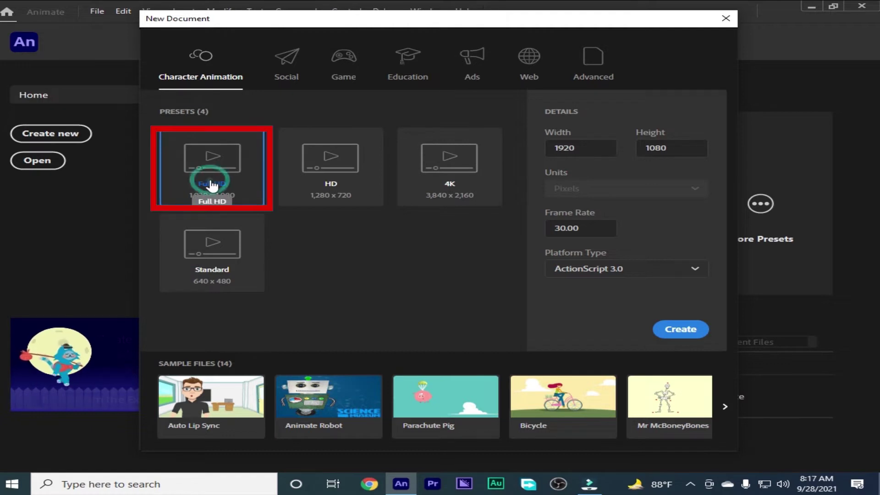
pyautogui.click(689, 332)
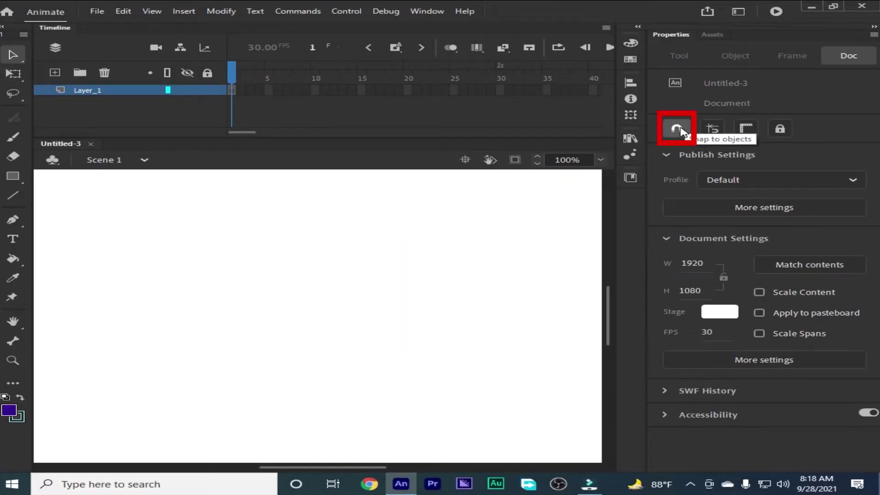
pyautogui.click(677, 130)
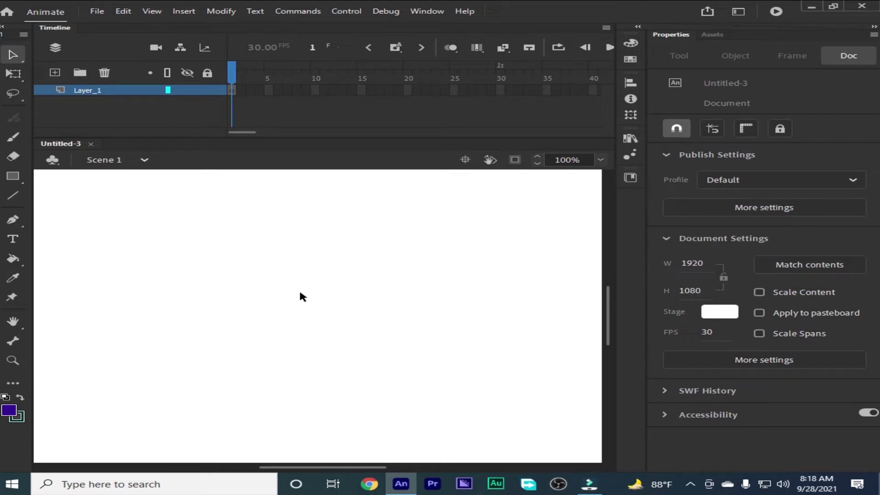
# Set the Line tool's stroke to black with 100% alpha.
pyautogui.press('n')
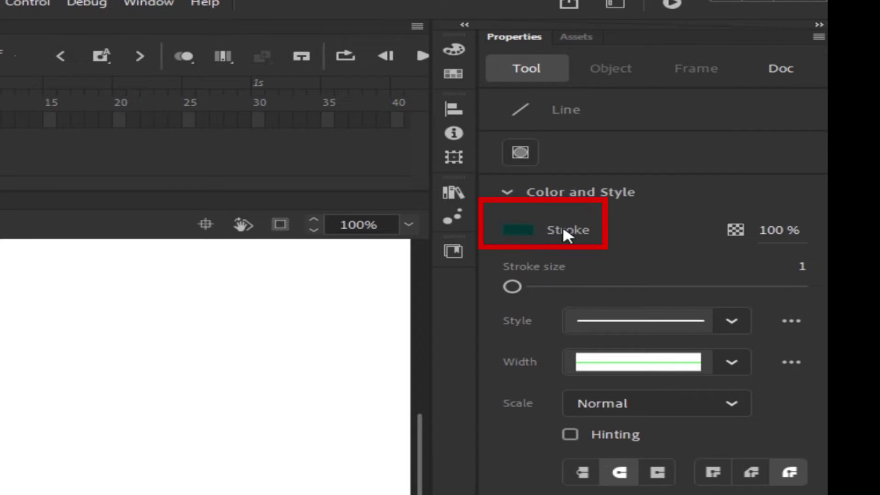
pyautogui.click(515, 227)
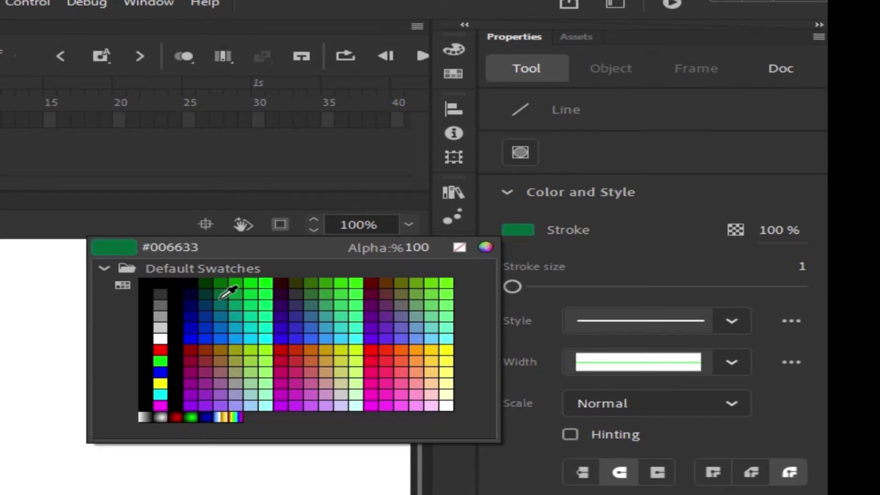
pyautogui.click(193, 281)
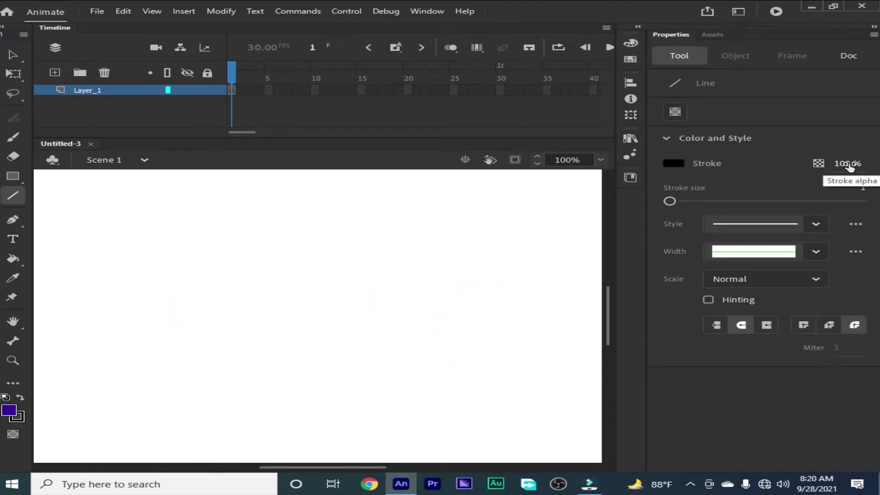
pyautogui.moveTo(849, 165)
pyautogui.mouseDown()
pyautogui.moveTo(810, 167)
pyautogui.moveTo(842, 166)
pyautogui.moveTo(826, 165)
pyautogui.mouseUp()
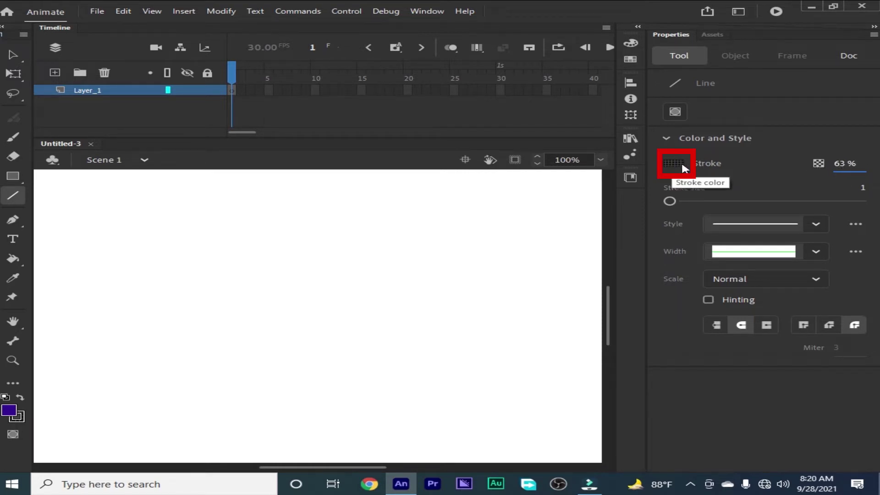
pyautogui.moveTo(842, 166)
pyautogui.mouseDown()
pyautogui.moveTo(817, 166)
pyautogui.moveTo(876, 165)
pyautogui.mouseUp()
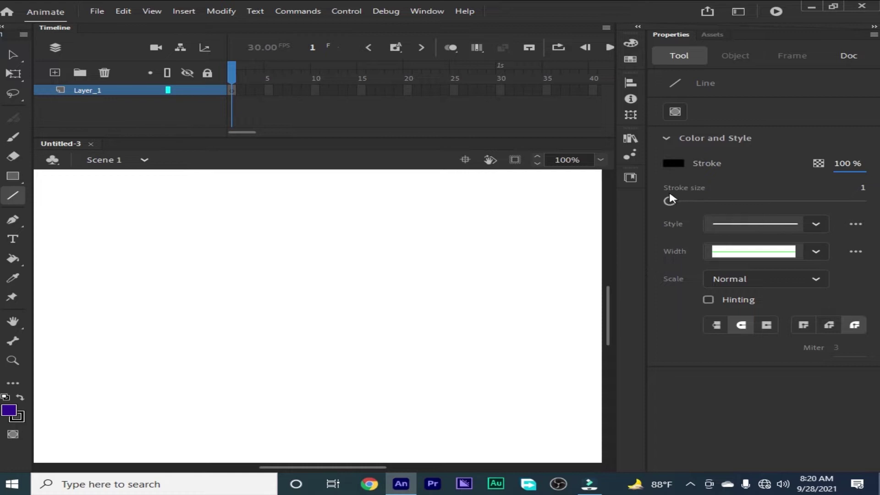
# Set the Line tool's stroke size to 10.
pyautogui.moveTo(669, 202)
pyautogui.mouseDown()
pyautogui.moveTo(703, 207)
pyautogui.moveTo(676, 212)
pyautogui.mouseUp()
pyautogui.click(858, 187)
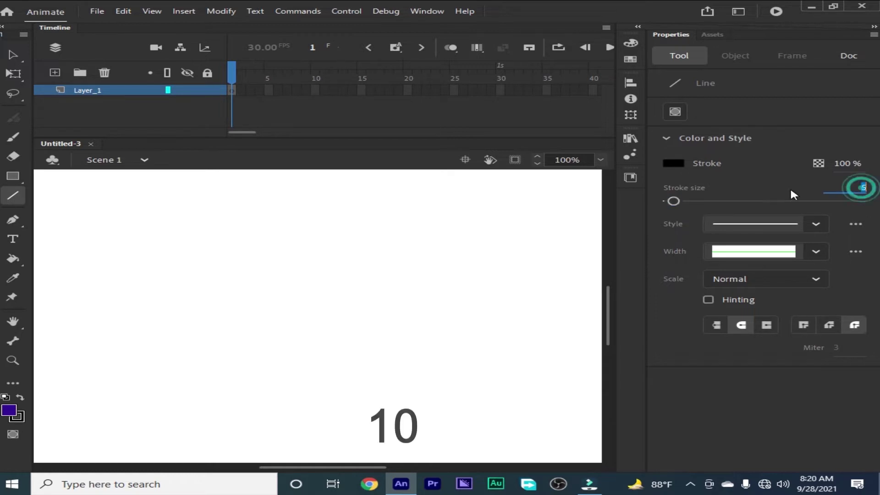
pyautogui.write('10')
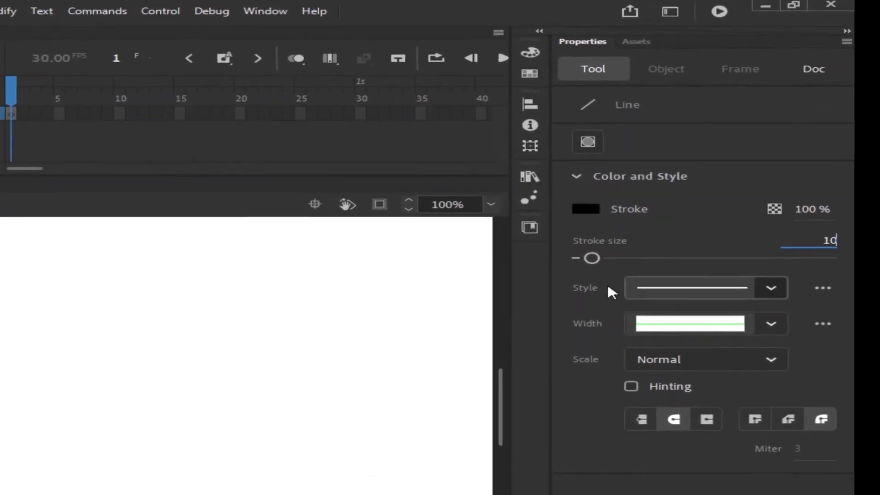
# Review the Line tool's stroke style, width profile and scale options, keeping the scale at Normal.
pyautogui.click(737, 316)
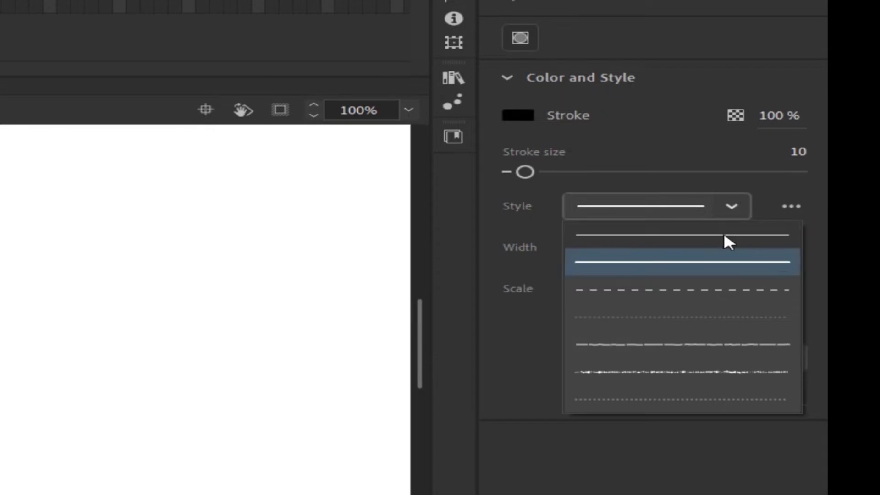
pyautogui.click(733, 202)
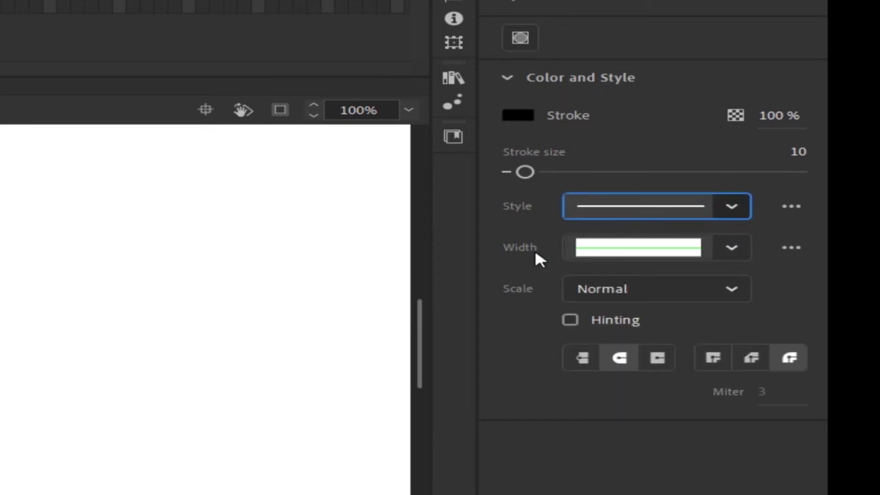
pyautogui.click(738, 247)
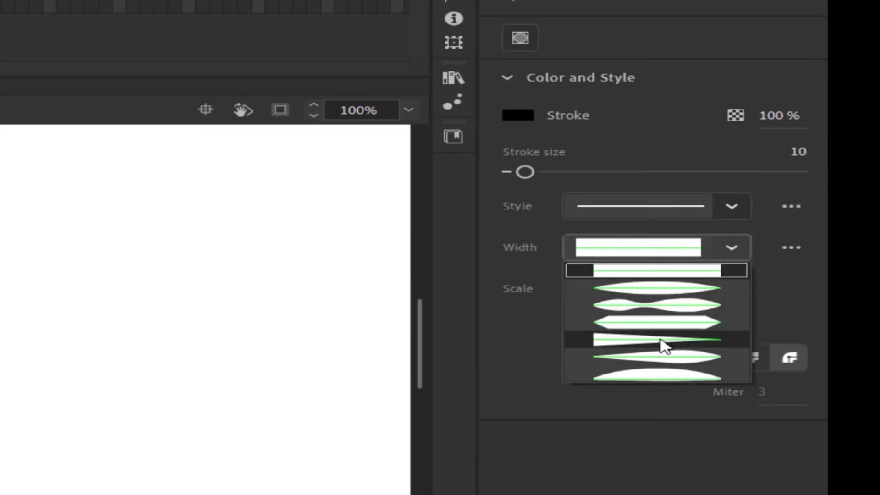
pyautogui.click(728, 249)
pyautogui.click(734, 289)
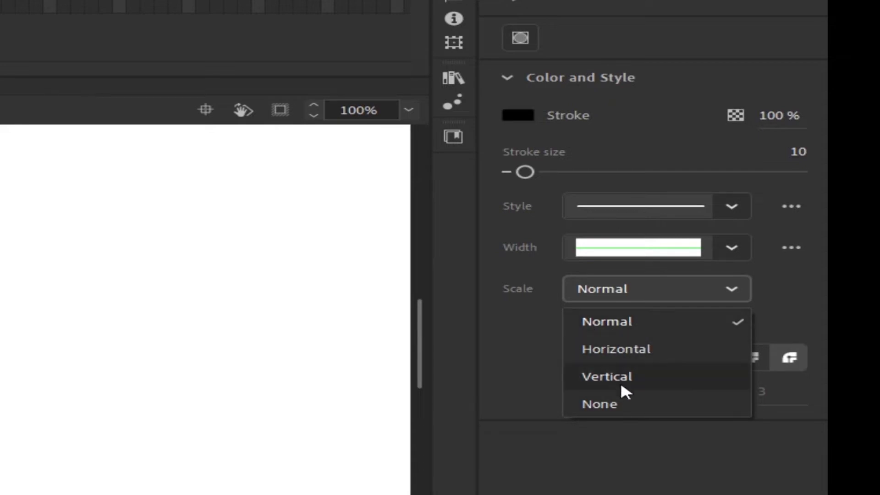
pyautogui.click(723, 320)
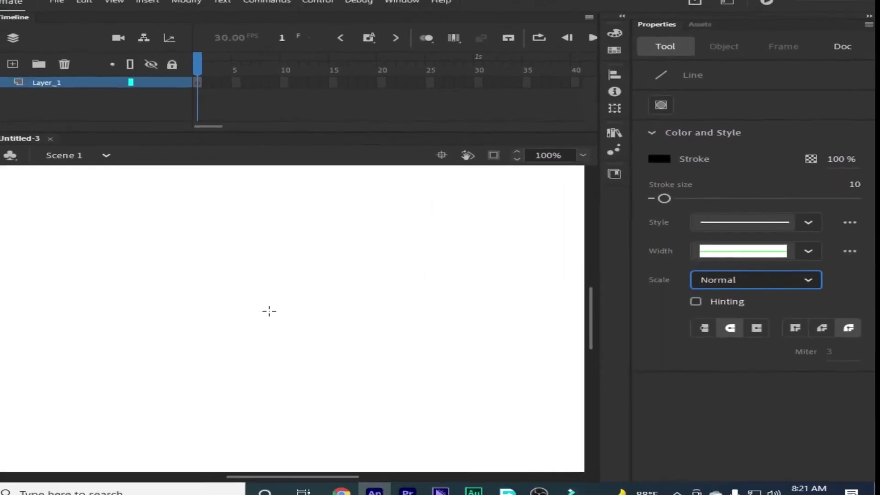
# Draw a vertical line and, beside it, a diagonal line running down toward its lower end.
pyautogui.click(276, 271)
pyautogui.moveTo(276, 271); pyautogui.dragTo(276, 391)
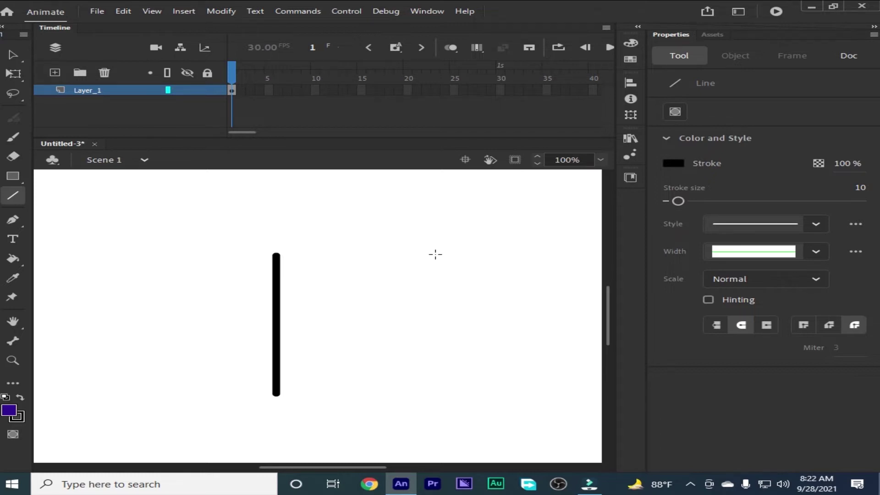
pyautogui.moveTo(431, 254)
pyautogui.mouseDown()
pyautogui.moveTo(334, 262)
pyautogui.moveTo(277, 255)
pyautogui.moveTo(297, 256)
pyautogui.mouseUp()
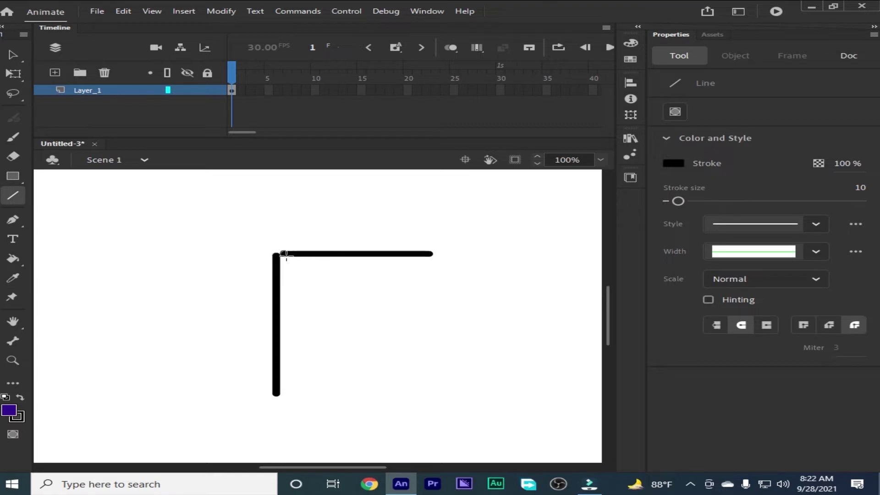
pyautogui.moveTo(297, 260); pyautogui.dragTo(304, 374)
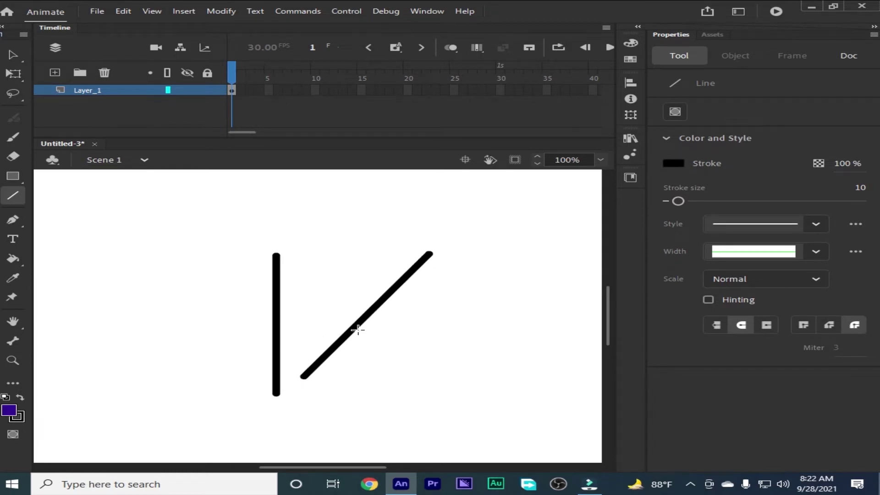
# Join the lower ends of the vertical and diagonal lines with a short snapped line.
pyautogui.hotkey('ctrl', '=')
pyautogui.hotkey('ctrl', '=')
pyautogui.press('space')
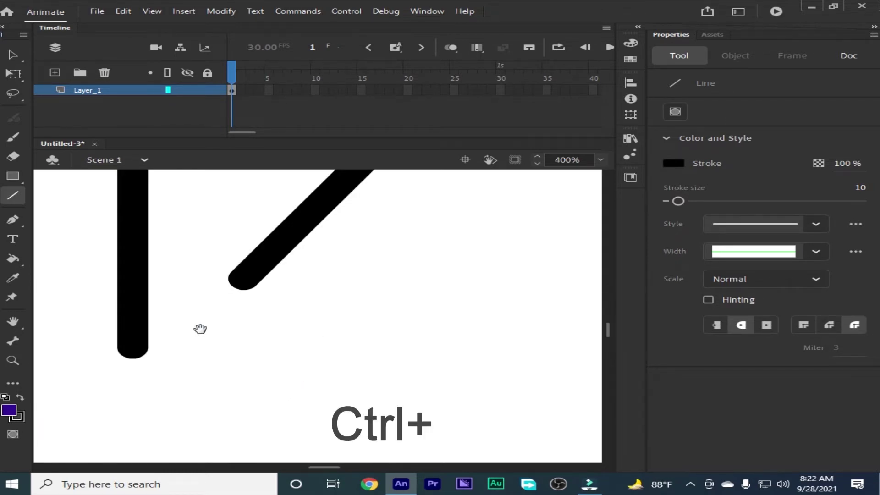
pyautogui.moveTo(201, 329)
pyautogui.mouseDown()
pyautogui.moveTo(309, 345)
pyautogui.moveTo(315, 331)
pyautogui.moveTo(282, 359)
pyautogui.moveTo(242, 367)
pyautogui.moveTo(288, 353)
pyautogui.moveTo(257, 371)
pyautogui.moveTo(245, 360)
pyautogui.moveTo(287, 350)
pyautogui.moveTo(242, 363)
pyautogui.mouseUp()
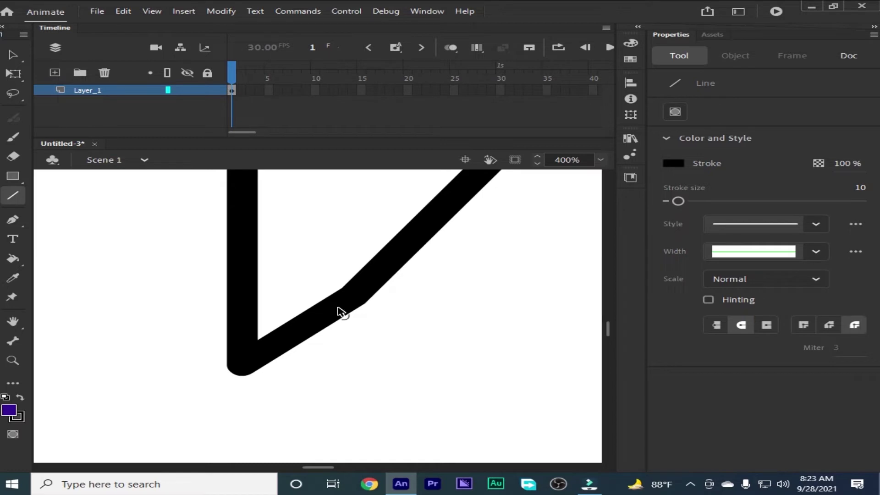
# Select all the connected lines on the stage and delete them.
pyautogui.hotkey('ctrl', '-')
pyautogui.hotkey('ctrl', '-')
pyautogui.hotkey('ctrl', '-')
pyautogui.press('v')
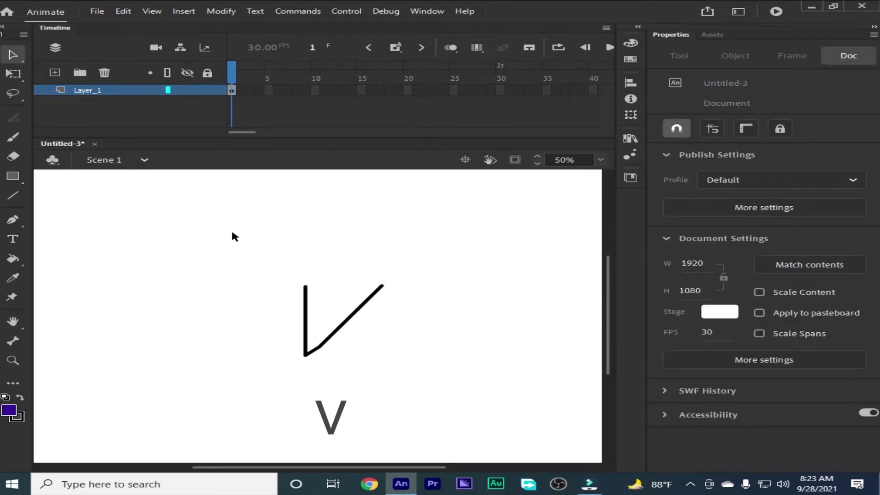
pyautogui.moveTo(232, 237); pyautogui.dragTo(455, 392)
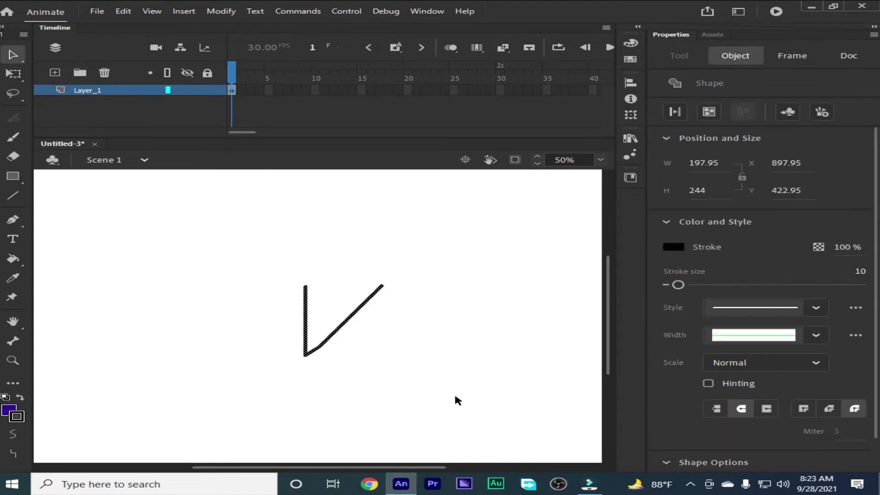
pyautogui.press('Delete')
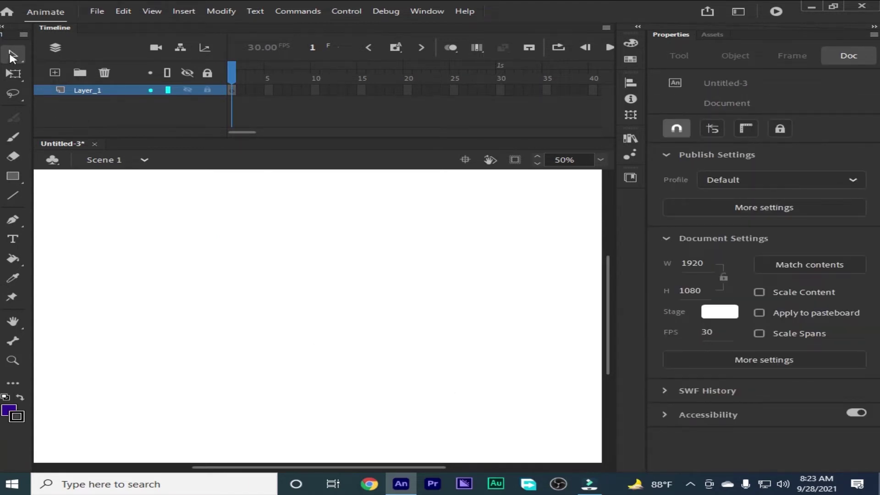
# With snapping to objects turned off, draw a near-vertical line and a near-horizontal line ending at its upper end.
pyautogui.click(678, 130)
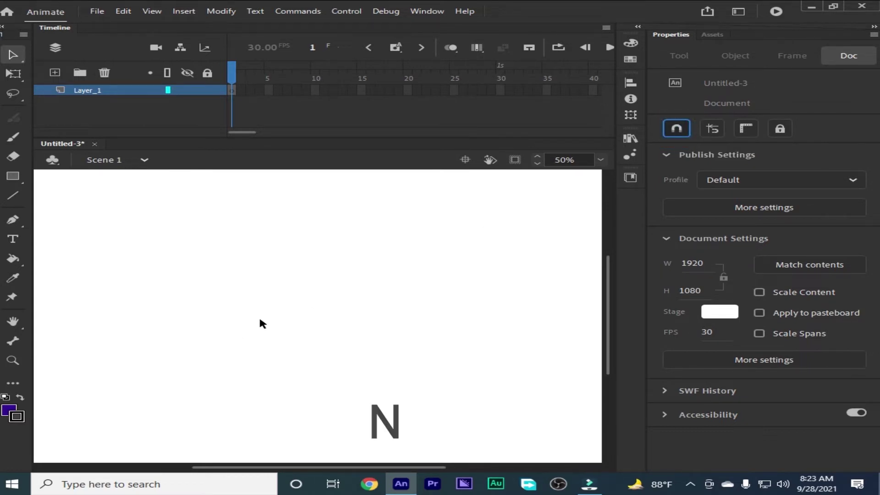
pyautogui.press('n')
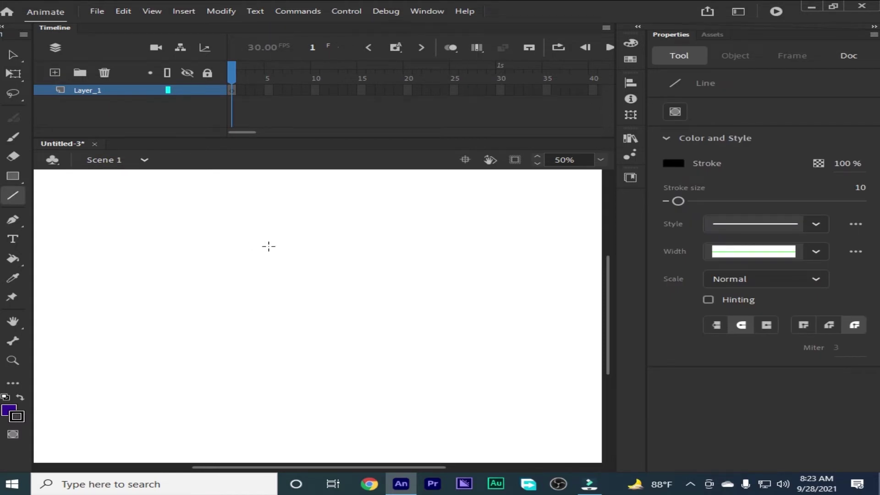
pyautogui.moveTo(269, 246); pyautogui.dragTo(271, 395)
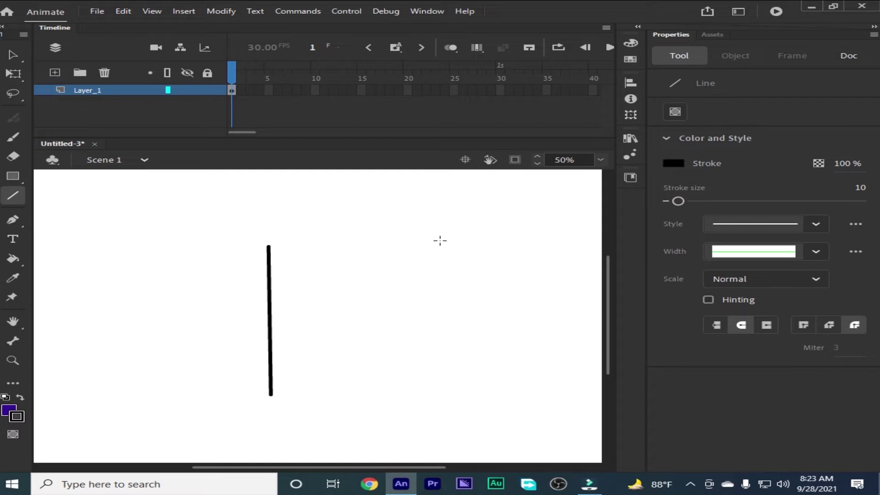
pyautogui.moveTo(434, 244); pyautogui.dragTo(268, 248)
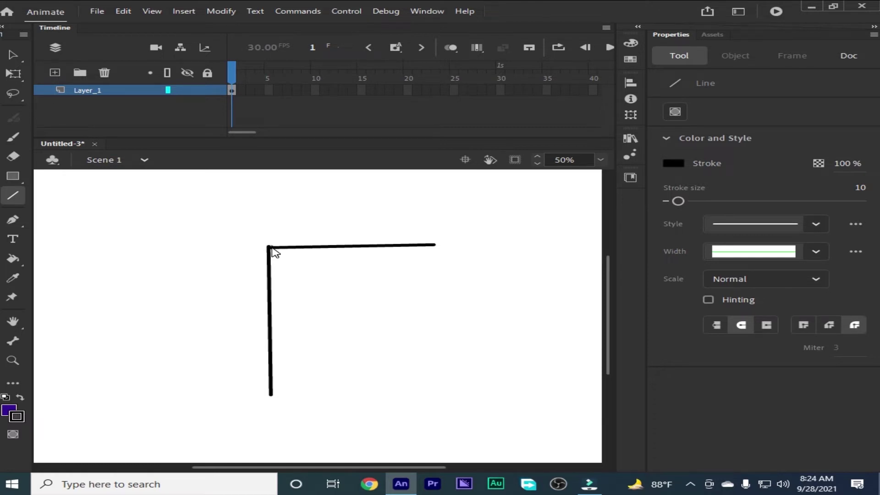
# Inspect the upper corner joint up close, and draw a short near-horizontal line ending at the vertical line's lower end.
pyautogui.hotkey('ctrl', '=')
pyautogui.hotkey('ctrl', '=')
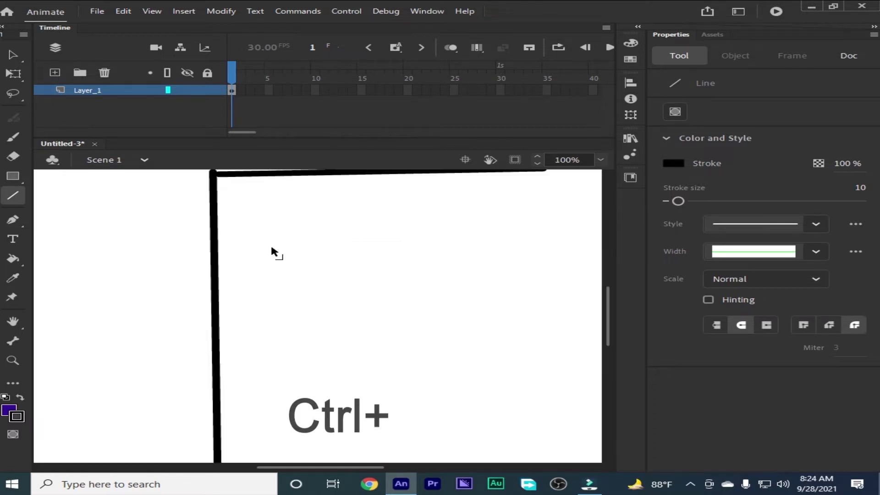
pyautogui.moveTo(229, 240); pyautogui.dragTo(347, 453)
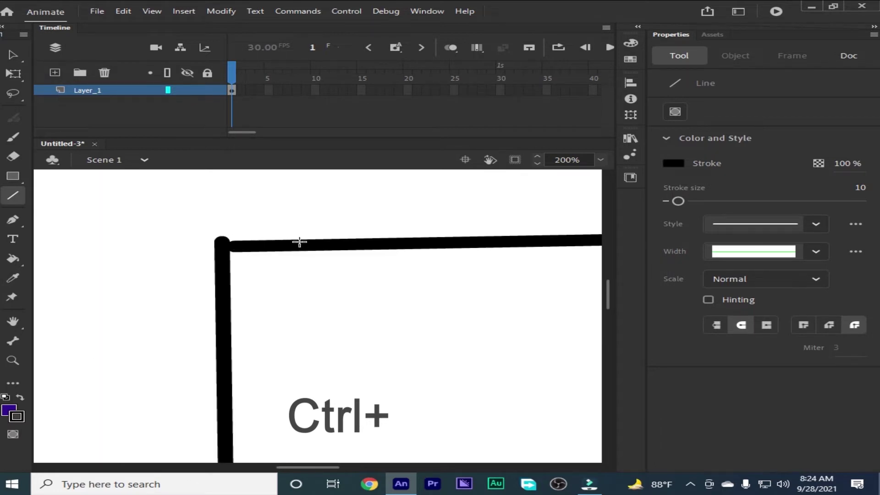
pyautogui.hotkey('ctrl', '=')
pyautogui.moveTo(204, 233); pyautogui.dragTo(323, 321)
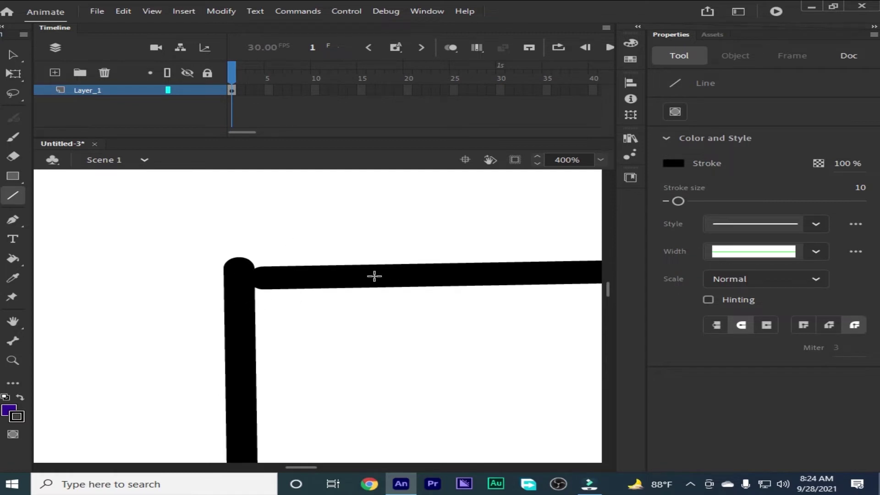
pyautogui.moveTo(301, 410); pyautogui.dragTo(300, 229)
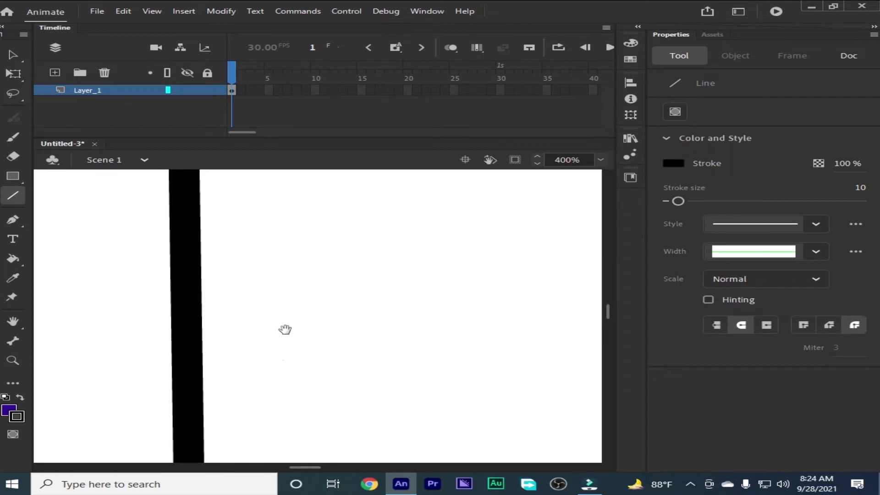
pyautogui.moveTo(283, 361); pyautogui.dragTo(284, 242)
pyautogui.moveTo(278, 398); pyautogui.dragTo(238, 254)
pyautogui.moveTo(245, 363); pyautogui.dragTo(244, 239)
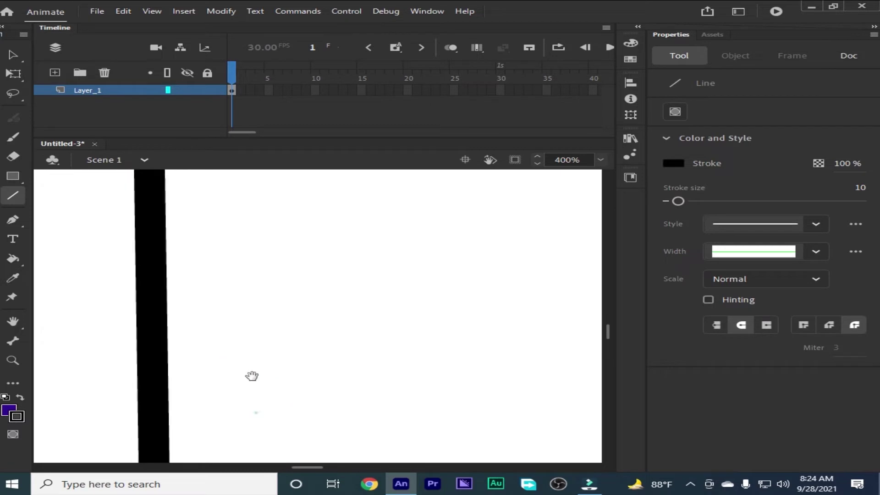
pyautogui.moveTo(218, 424); pyautogui.dragTo(231, 259)
pyautogui.moveTo(238, 308)
pyautogui.mouseDown()
pyautogui.moveTo(155, 340)
pyautogui.moveTo(155, 363)
pyautogui.mouseUp()
pyautogui.moveTo(405, 359)
pyautogui.mouseDown()
pyautogui.moveTo(89, 367)
pyautogui.moveTo(112, 364)
pyautogui.moveTo(133, 366)
pyautogui.moveTo(86, 367)
pyautogui.moveTo(92, 373)
pyautogui.mouseUp()
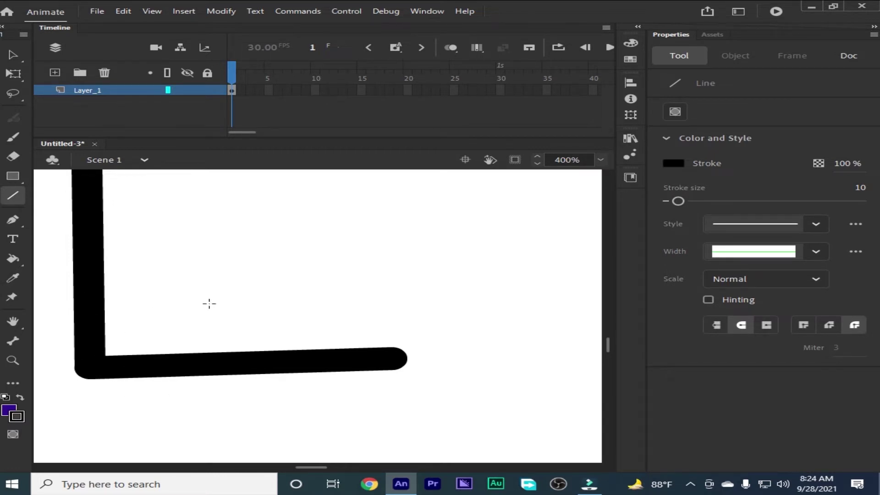
# Bend the upper near-horizontal line slightly upward with the Selection tool.
pyautogui.hotkey('ctrl', '-')
pyautogui.hotkey('ctrl', '-')
pyautogui.moveTo(192, 278); pyautogui.dragTo(210, 386)
pyautogui.hotkey('ctrl', '-')
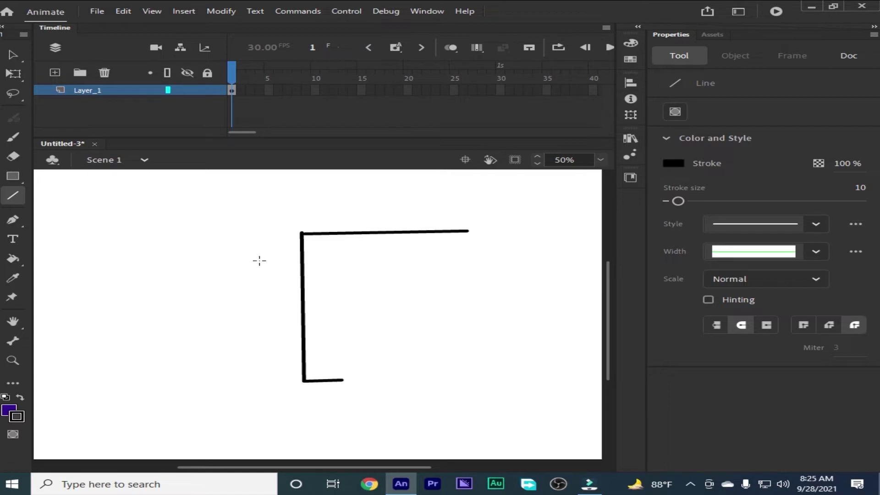
pyautogui.press('v')
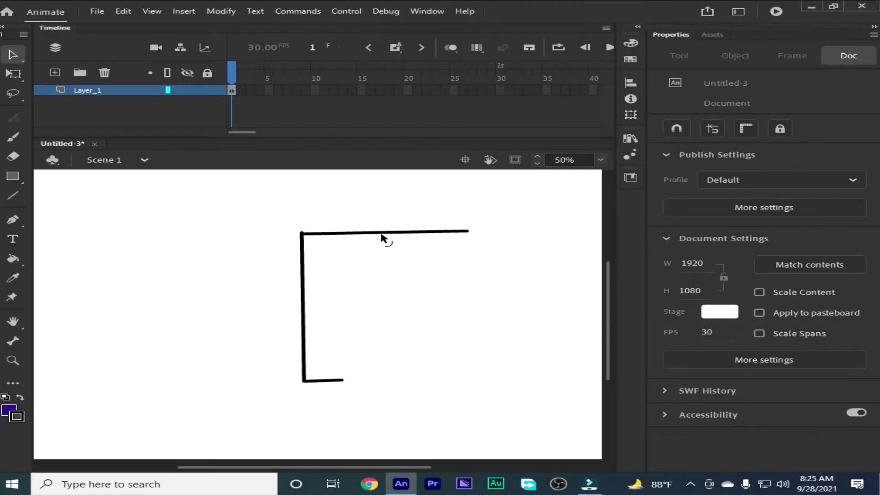
pyautogui.moveTo(382, 235)
pyautogui.mouseDown()
pyautogui.moveTo(385, 298)
pyautogui.moveTo(395, 194)
pyautogui.moveTo(334, 195)
pyautogui.moveTo(393, 261)
pyautogui.moveTo(392, 202)
pyautogui.moveTo(354, 246)
pyautogui.moveTo(373, 296)
pyautogui.moveTo(391, 304)
pyautogui.moveTo(394, 224)
pyautogui.moveTo(352, 201)
pyautogui.moveTo(401, 212)
pyautogui.moveTo(383, 248)
pyautogui.moveTo(385, 204)
pyautogui.moveTo(393, 287)
pyautogui.moveTo(389, 203)
pyautogui.moveTo(389, 244)
pyautogui.moveTo(431, 207)
pyautogui.moveTo(334, 206)
pyautogui.moveTo(388, 231)
pyautogui.mouseUp()
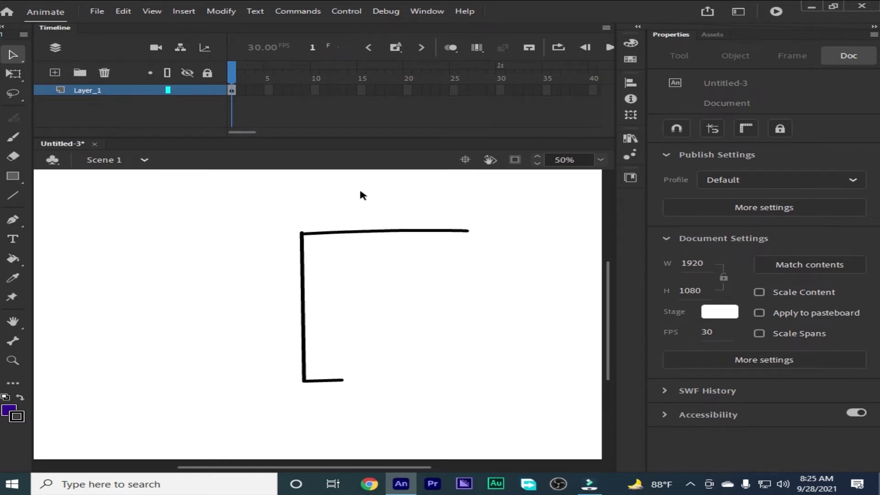
pyautogui.moveTo(330, 182); pyautogui.dragTo(523, 299)
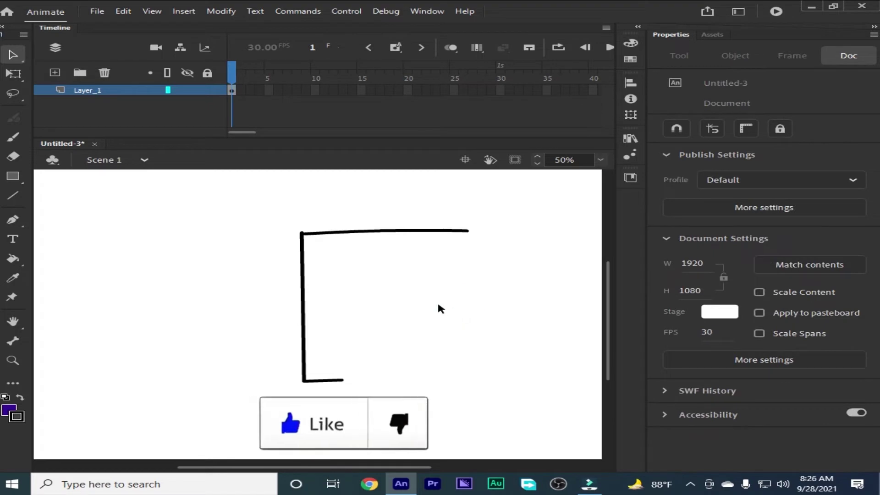
# Pull the upper line into a high arch near the corner, flatten it back down, and nudge the middle of the vertical line.
pyautogui.moveTo(388, 232)
pyautogui.mouseDown()
pyautogui.moveTo(403, 272)
pyautogui.moveTo(366, 289)
pyautogui.moveTo(395, 210)
pyautogui.moveTo(345, 199)
pyautogui.moveTo(334, 202)
pyautogui.moveTo(362, 210)
pyautogui.moveTo(334, 210)
pyautogui.mouseUp()
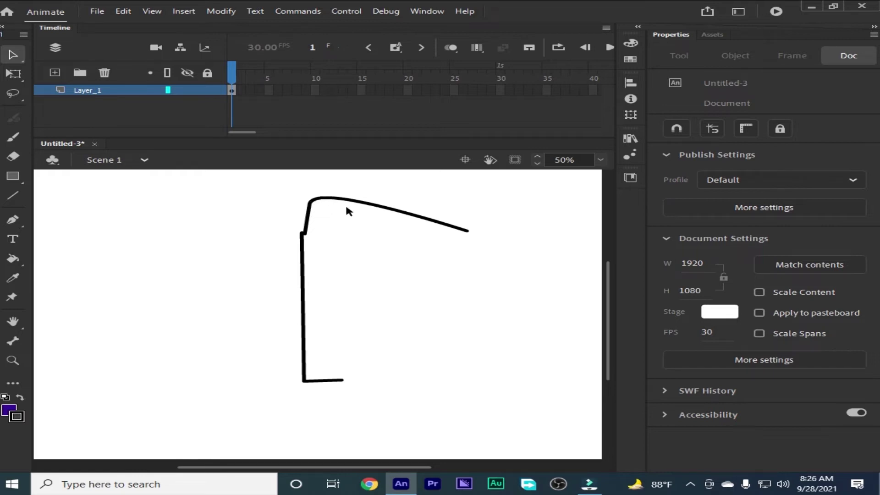
pyautogui.moveTo(360, 206)
pyautogui.mouseDown()
pyautogui.moveTo(379, 244)
pyautogui.moveTo(365, 275)
pyautogui.moveTo(371, 199)
pyautogui.moveTo(338, 194)
pyautogui.moveTo(409, 232)
pyautogui.moveTo(371, 305)
pyautogui.moveTo(399, 215)
pyautogui.moveTo(395, 234)
pyautogui.mouseUp()
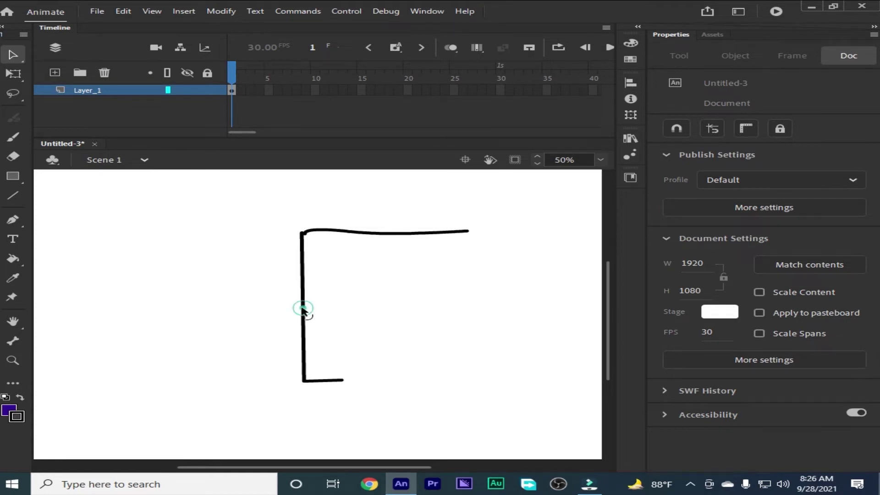
pyautogui.moveTo(302, 308)
pyautogui.mouseDown()
pyautogui.moveTo(228, 310)
pyautogui.moveTo(239, 252)
pyautogui.moveTo(408, 326)
pyautogui.moveTo(251, 296)
pyautogui.moveTo(347, 295)
pyautogui.moveTo(273, 300)
pyautogui.moveTo(302, 304)
pyautogui.mouseUp()
# Select all the practice lines and delete them from the stage.
pyautogui.moveTo(238, 183)
pyautogui.mouseDown()
pyautogui.moveTo(328, 284)
pyautogui.moveTo(508, 432)
pyautogui.mouseUp()
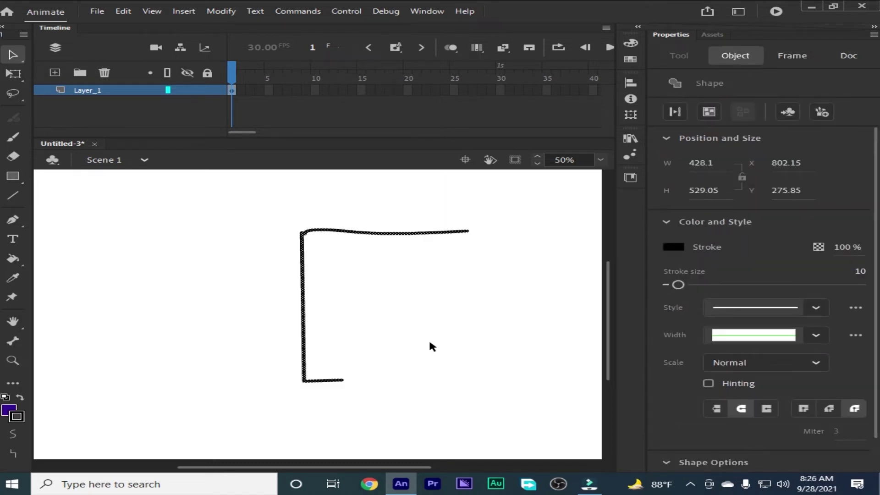
pyautogui.press('Delete')
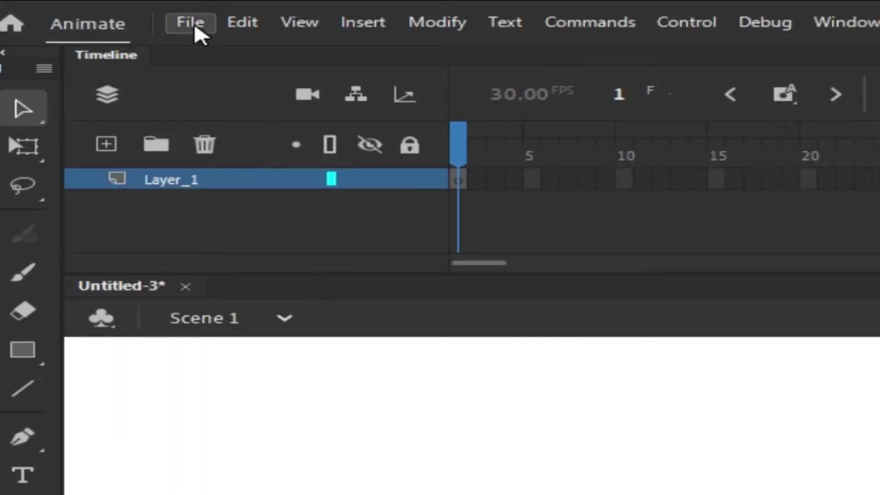
# Import the girl picture "images (1)" from the 2D animation characters folder to the stage.
pyautogui.click(99, 12)
pyautogui.moveTo(152, 180)
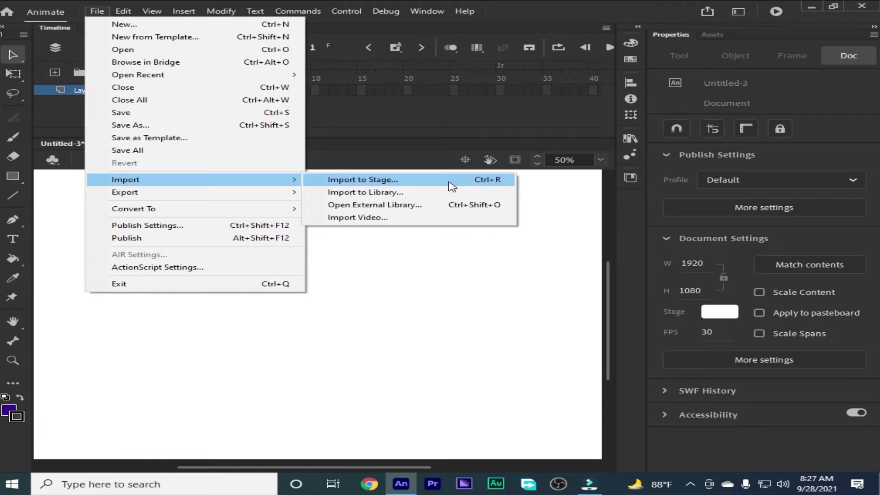
pyautogui.click(380, 183)
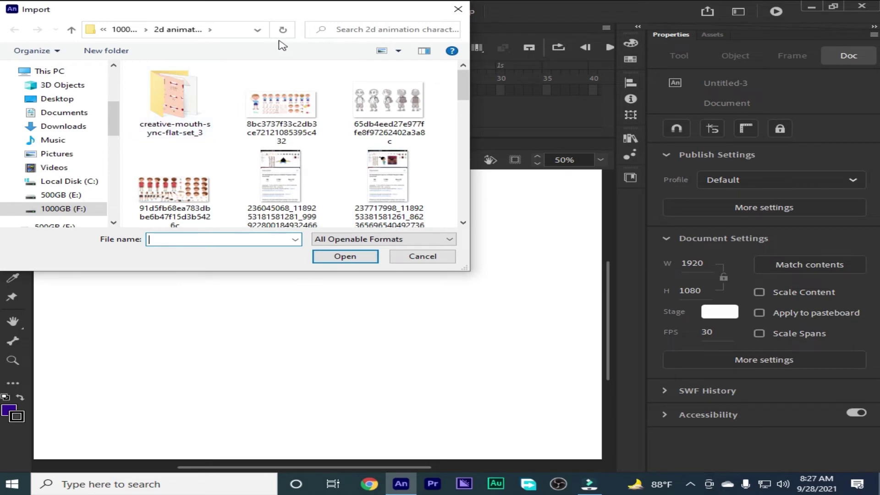
pyautogui.moveTo(248, 15); pyautogui.dragTo(336, 69)
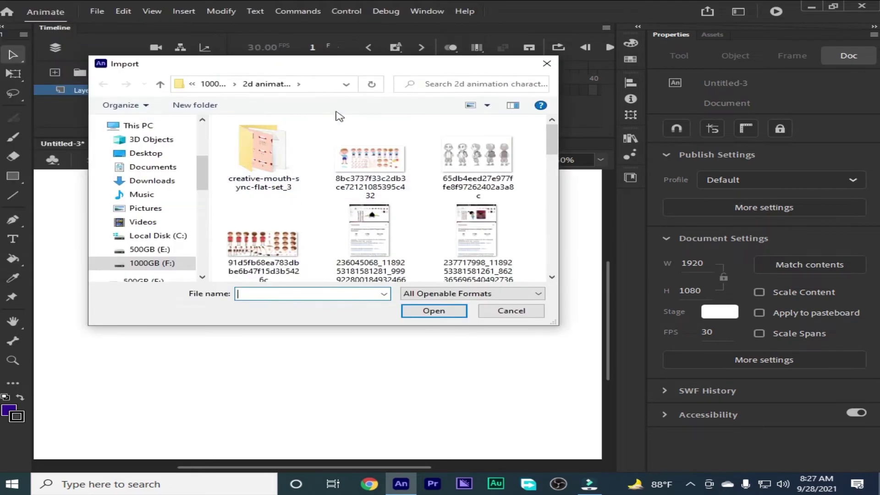
pyautogui.moveTo(553, 142); pyautogui.dragTo(540, 209)
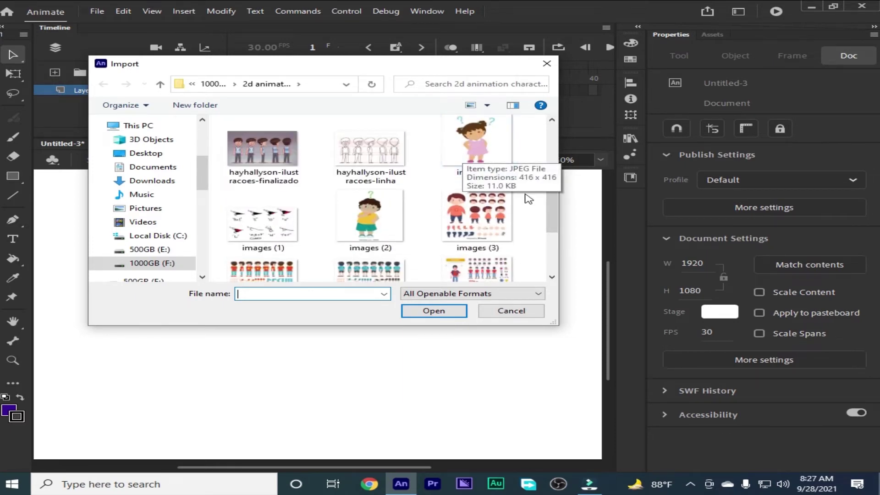
pyautogui.moveTo(553, 209)
pyautogui.mouseDown()
pyautogui.moveTo(552, 198)
pyautogui.moveTo(554, 206)
pyautogui.mouseUp()
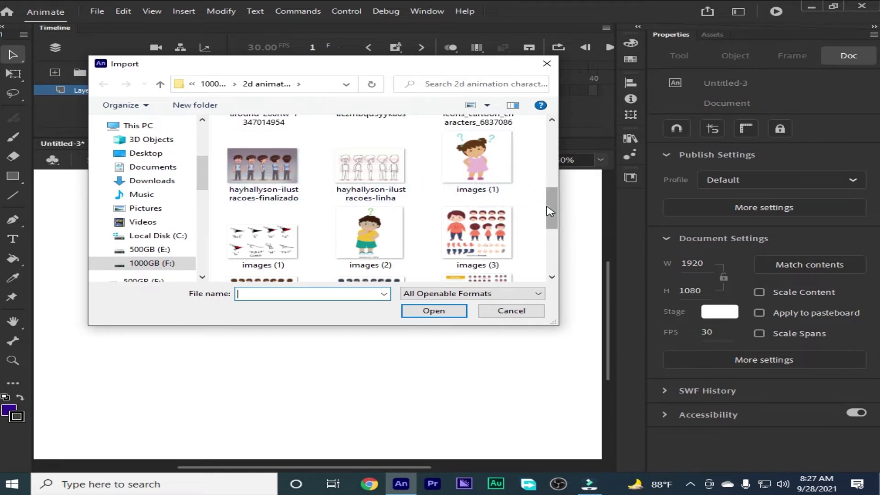
pyautogui.moveTo(552, 204); pyautogui.dragTo(552, 200)
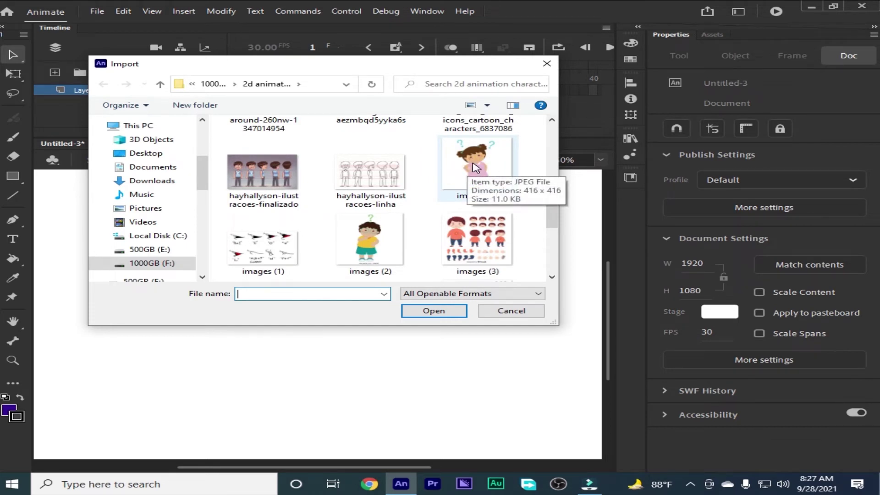
pyautogui.click(471, 166)
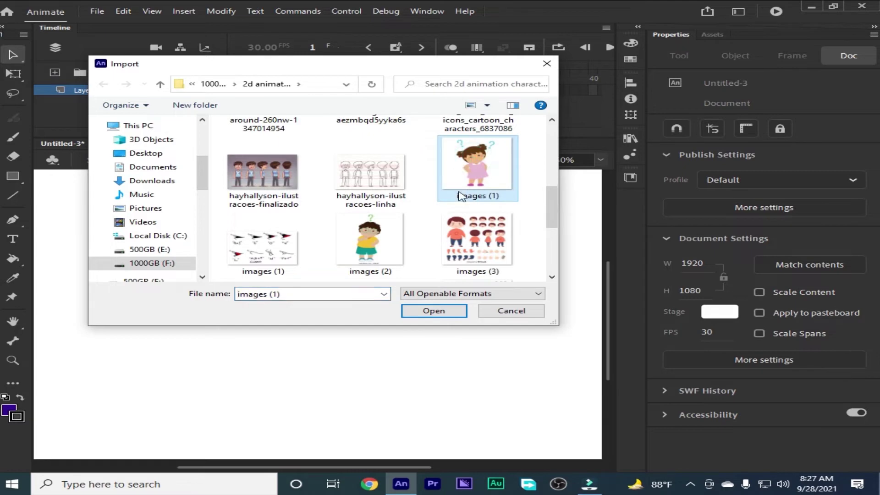
pyautogui.click(434, 313)
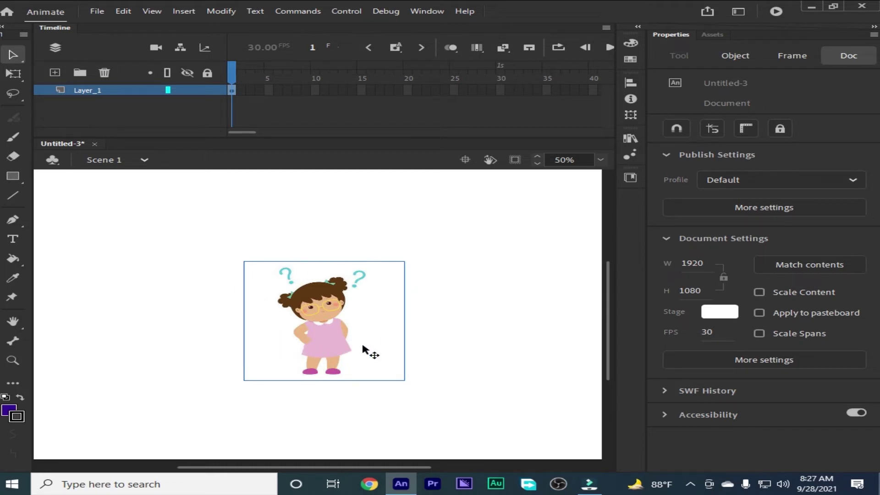
# Enlarge the imported picture about its centre to about 916 × 1044 px with the Free Transform tool.
pyautogui.press('q')
pyautogui.click(326, 337)
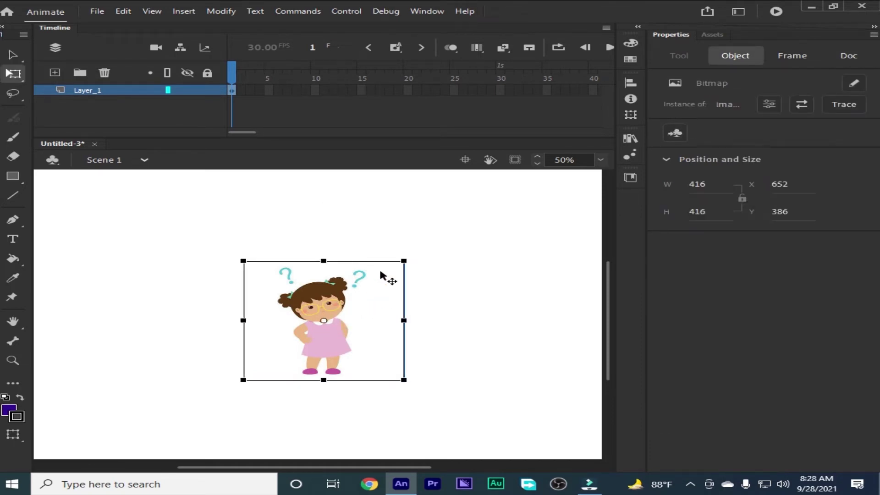
pyautogui.moveTo(404, 261); pyautogui.dragTo(500, 170)
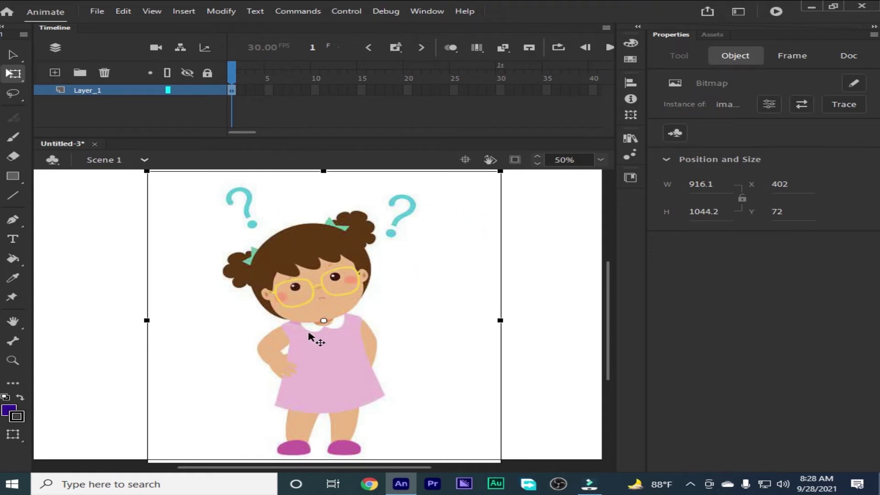
pyautogui.click(535, 246)
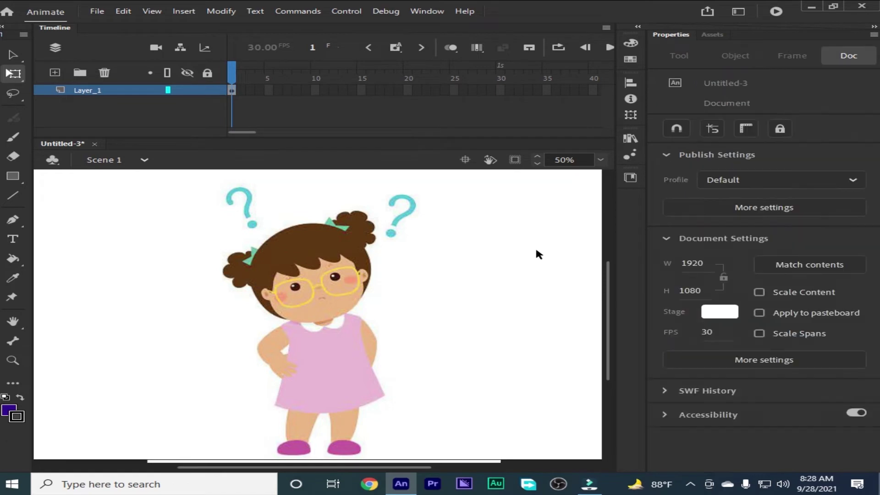
# Lock Layer_1, try to move the picture on it, and unlock the layer again.
pyautogui.click(207, 90)
pyautogui.moveTo(296, 284); pyautogui.dragTo(393, 265)
pyautogui.click(207, 90)
# Add a new layer above the picture and give the Line tool a stroke size of 2 in blue #0000FF.
pyautogui.press('n')
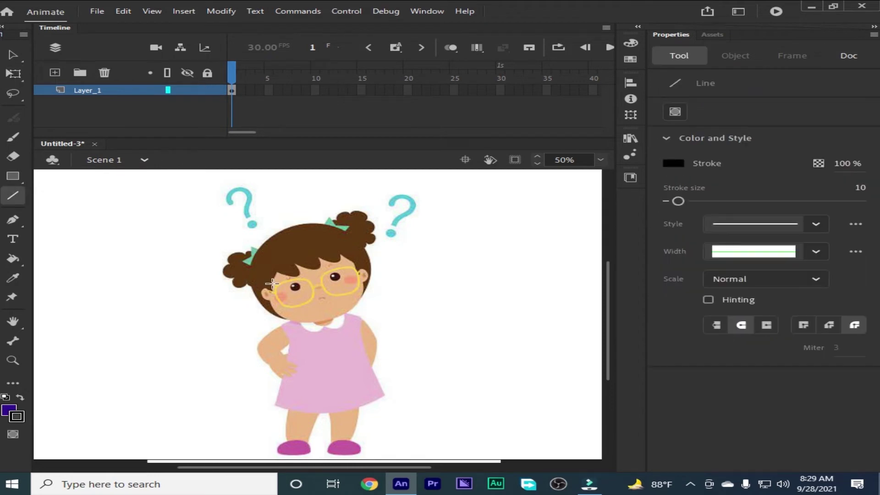
pyautogui.click(55, 73)
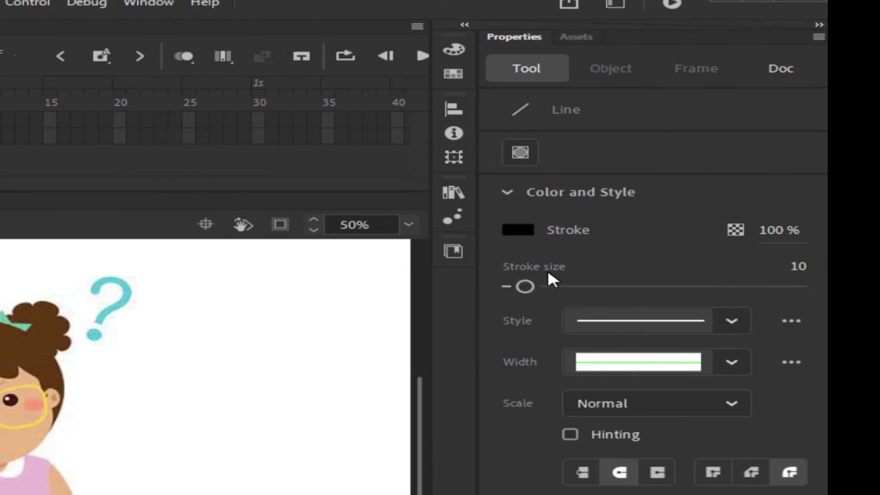
pyautogui.click(801, 267)
pyautogui.write('2')
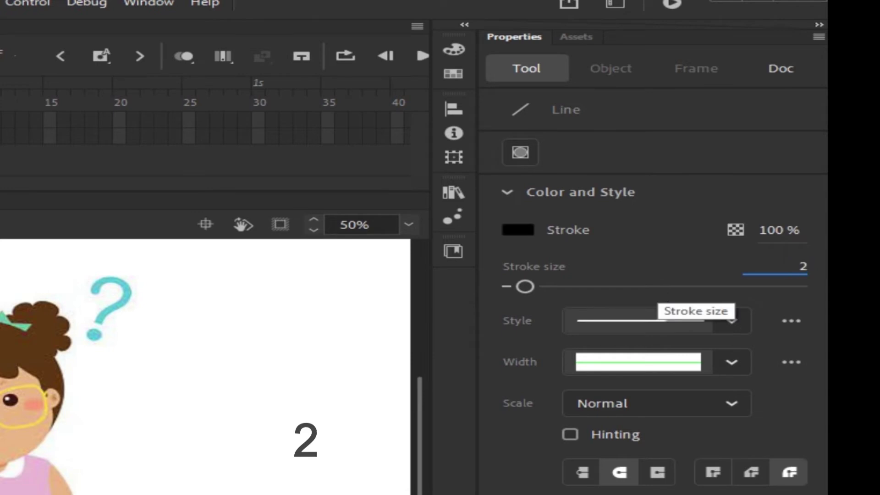
pyautogui.click(522, 229)
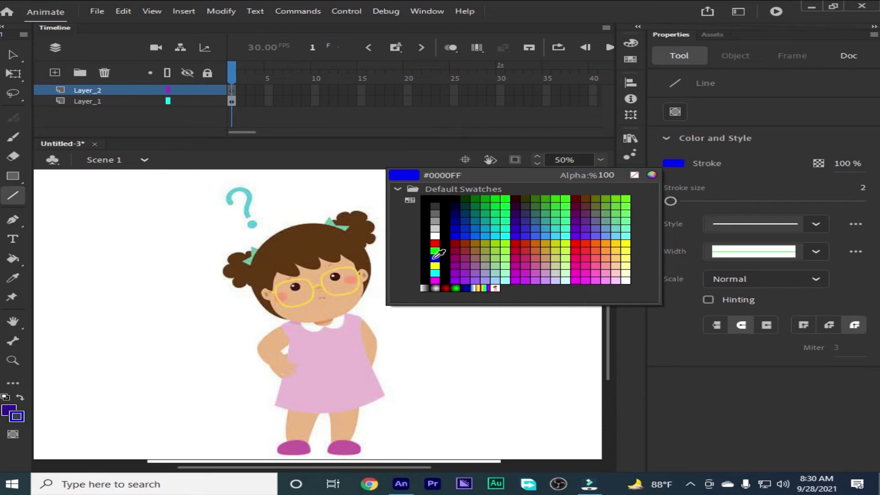
pyautogui.click(434, 255)
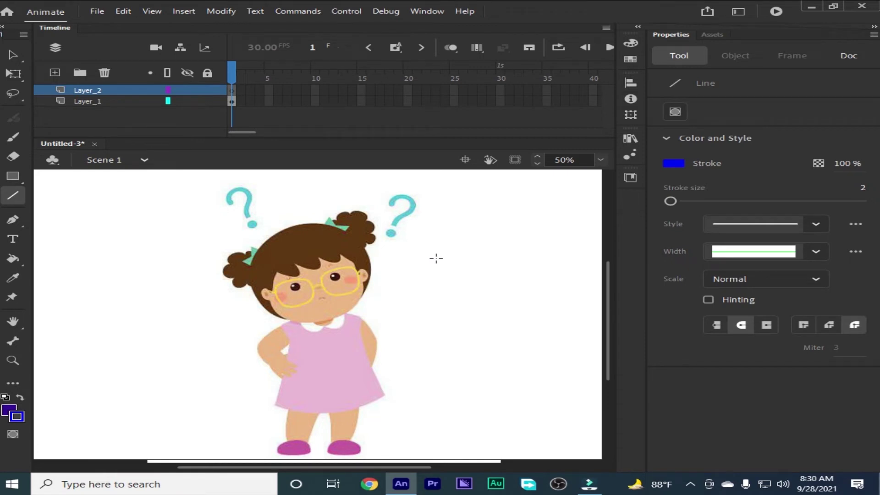
# Draw a line from the girl's chin to the lower-left pigtail and bend it to follow the outer edge of the hair.
pyautogui.hotkey('ctrl', '=')
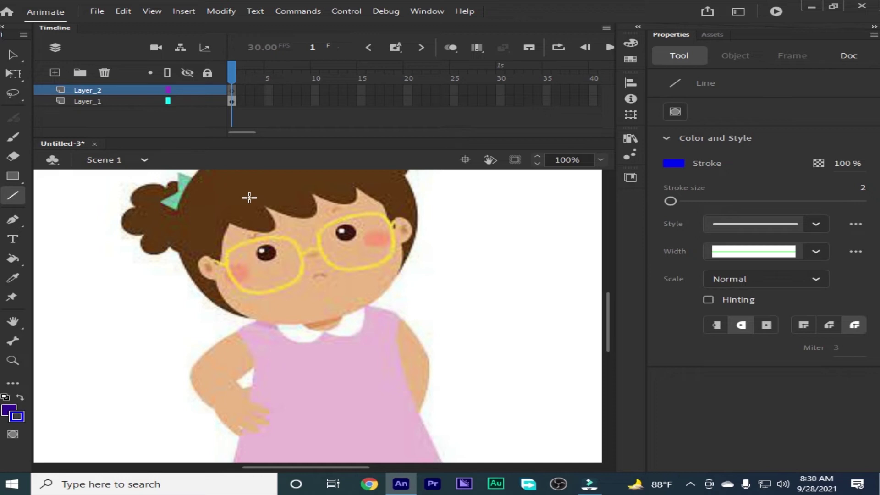
pyautogui.moveTo(248, 197); pyautogui.dragTo(279, 273)
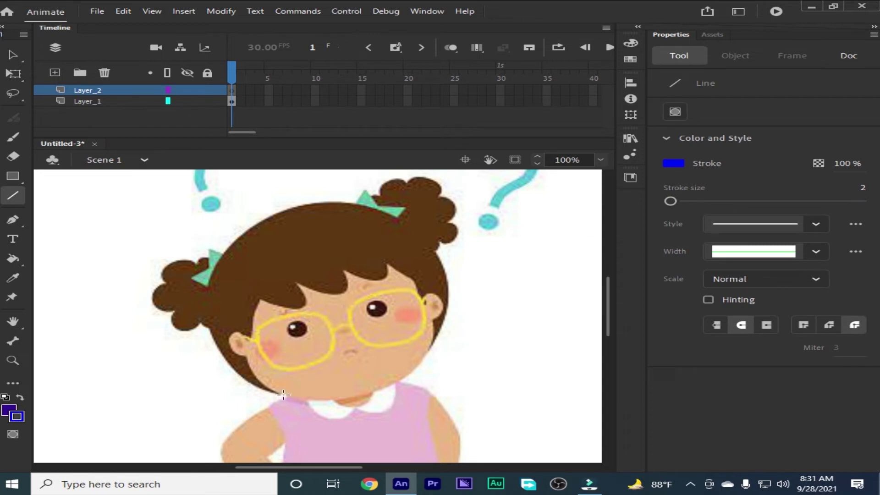
pyautogui.moveTo(282, 393)
pyautogui.mouseDown()
pyautogui.moveTo(242, 381)
pyautogui.moveTo(209, 329)
pyautogui.mouseUp()
pyautogui.press('v')
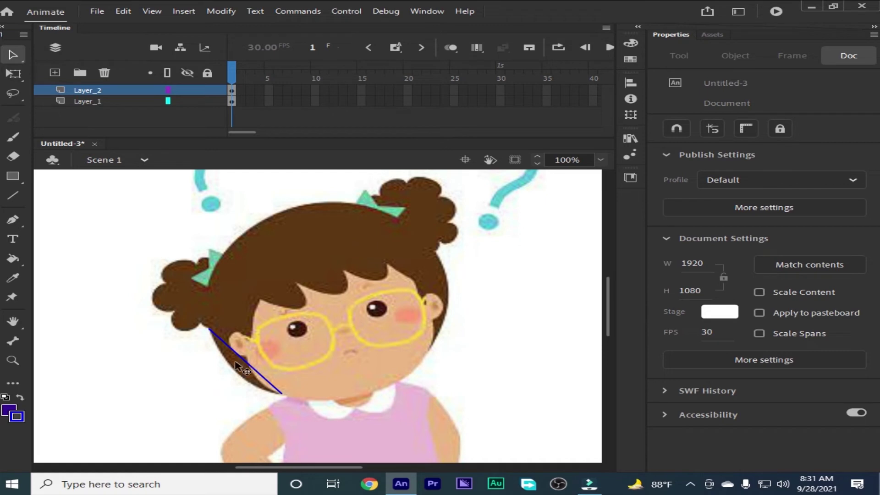
pyautogui.click(170, 363)
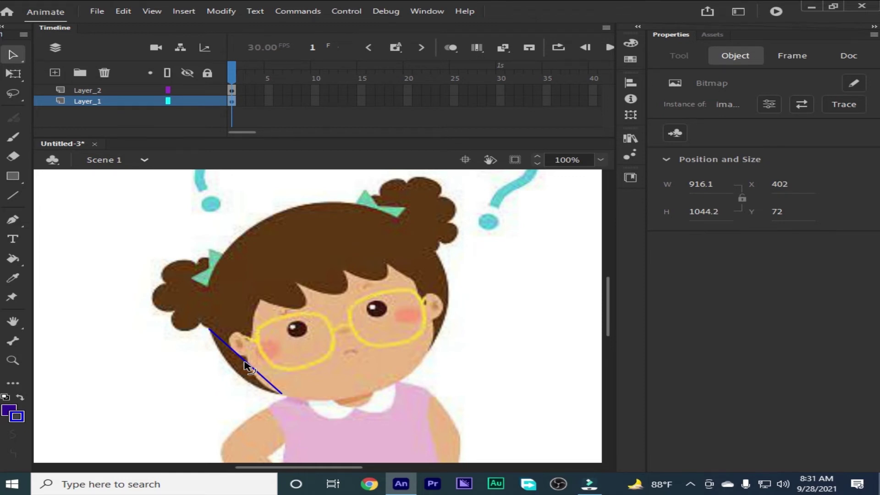
pyautogui.moveTo(245, 365); pyautogui.dragTo(236, 375)
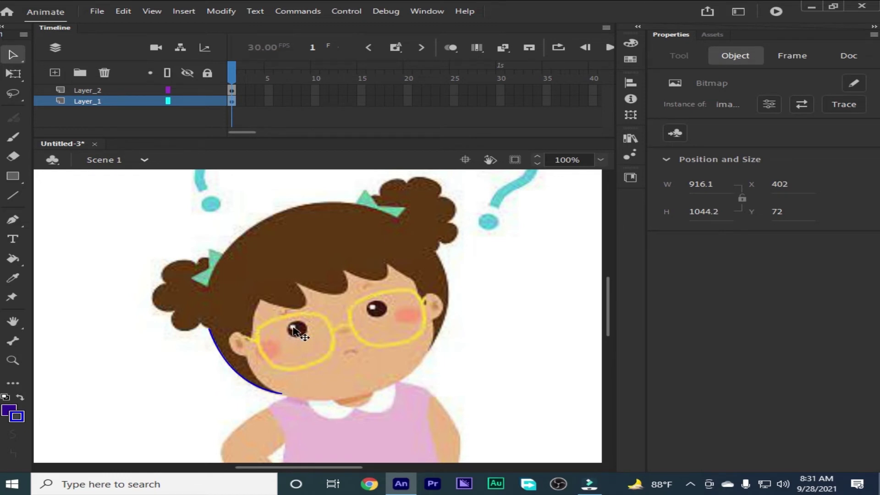
# Draw a short line from the upper end of the hair curve to the notch beside the left pigtail.
pyautogui.hotkey('ctrl', '=')
pyautogui.press('space')
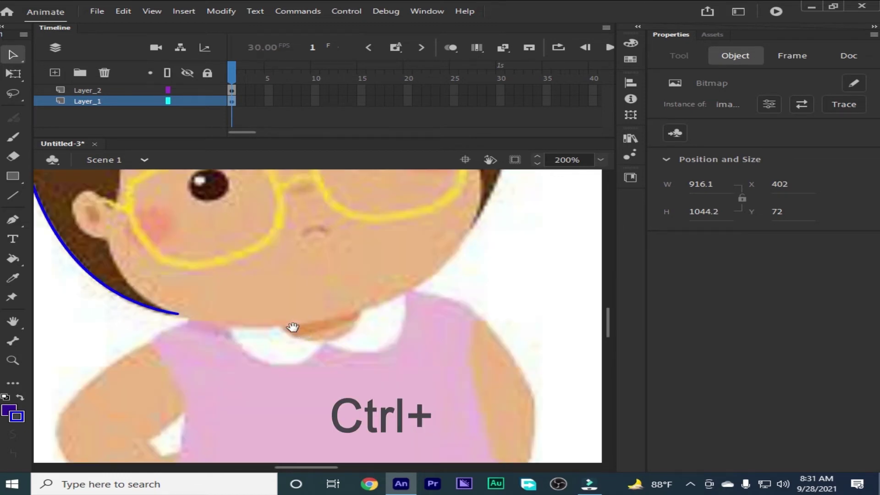
pyautogui.moveTo(242, 284); pyautogui.dragTo(439, 391)
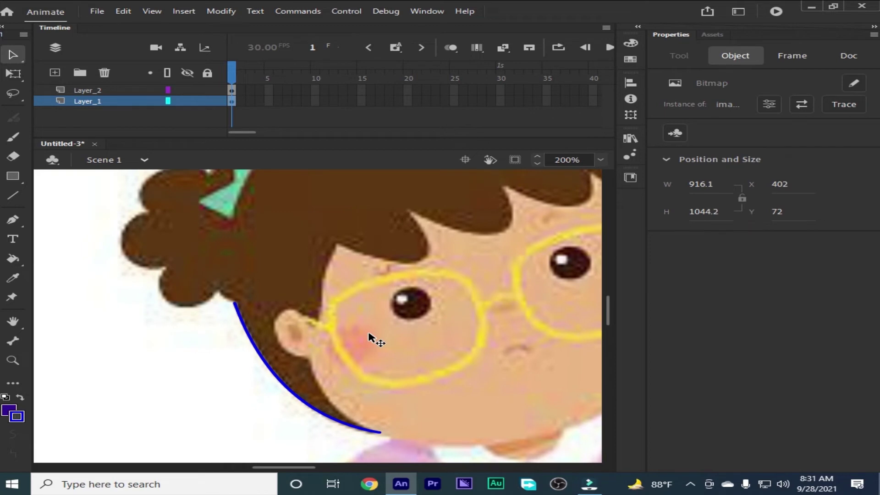
pyautogui.press('n')
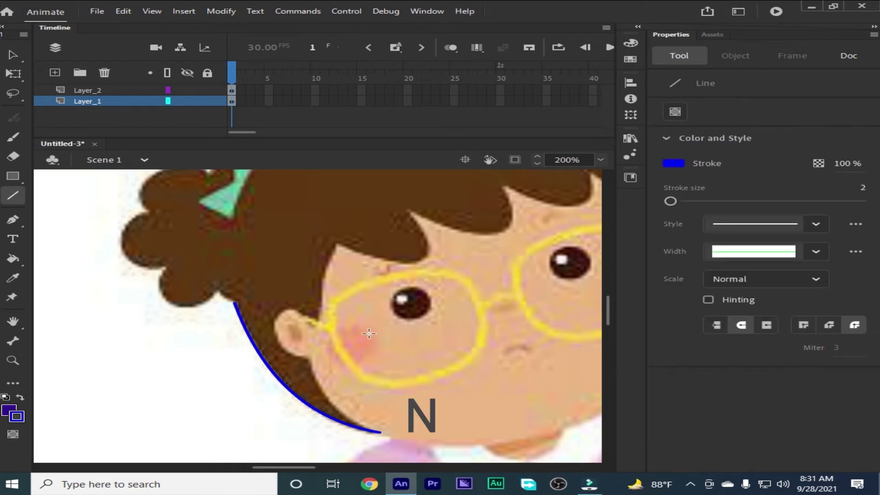
pyautogui.moveTo(235, 303); pyautogui.dragTo(217, 289)
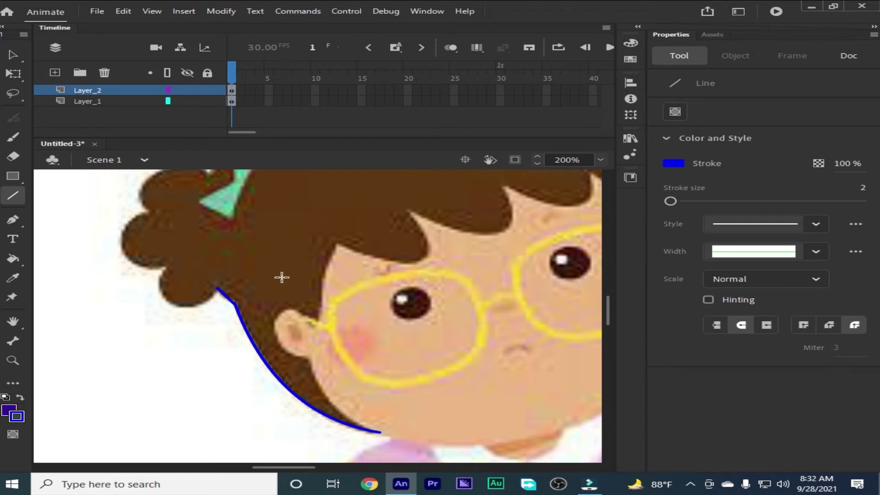
# Turn on snapping to objects in the document properties.
pyautogui.press('v')
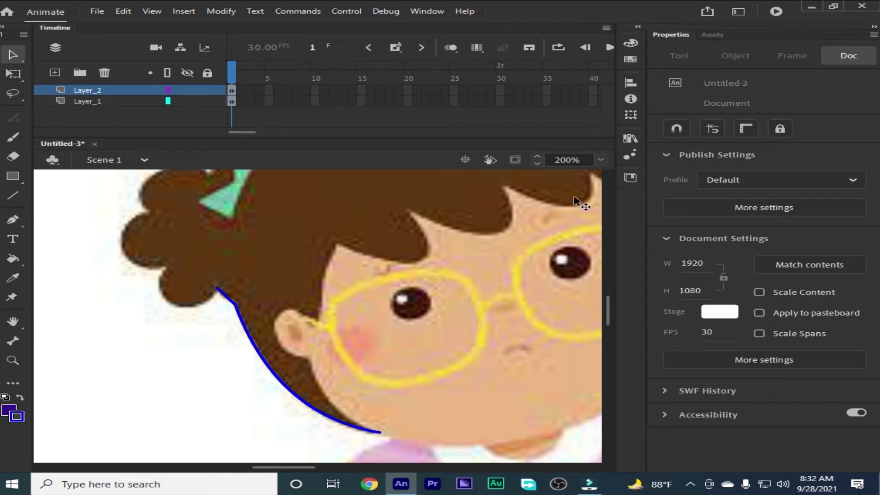
pyautogui.click(673, 130)
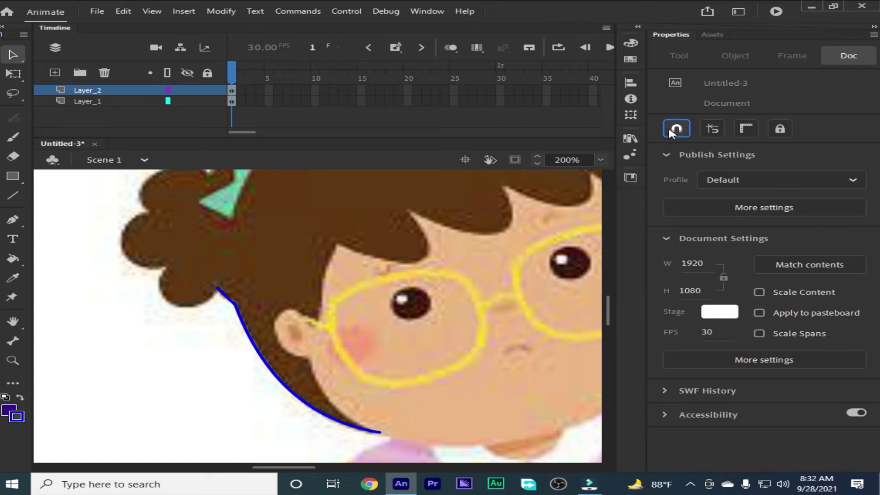
# Bend the short notch line to the hair edge and add a curved line around the left pigtail's lowest lobe.
pyautogui.click(223, 296)
pyautogui.moveTo(223, 296); pyautogui.dragTo(217, 289)
pyautogui.press('n')
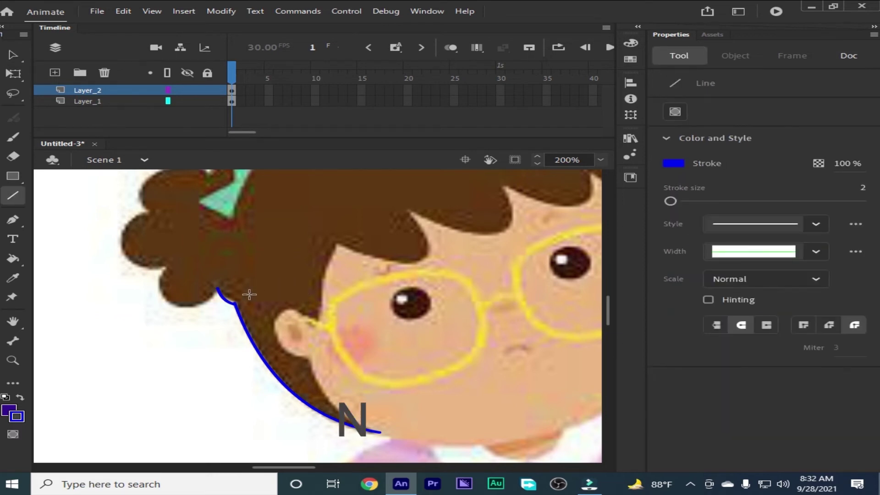
pyautogui.moveTo(217, 289); pyautogui.dragTo(175, 273)
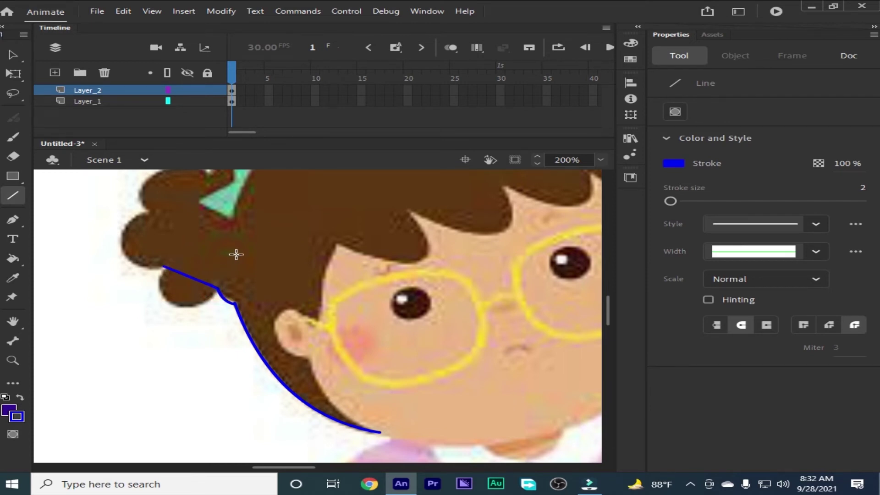
pyautogui.press('v')
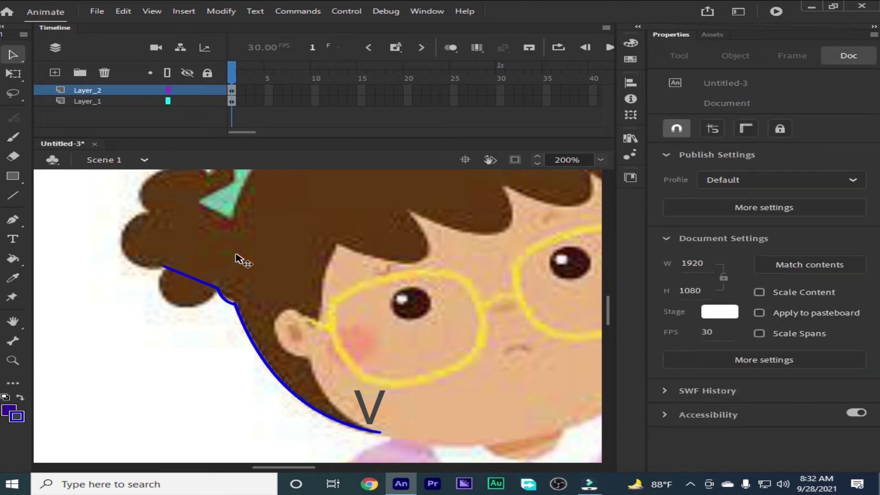
pyautogui.click(249, 269)
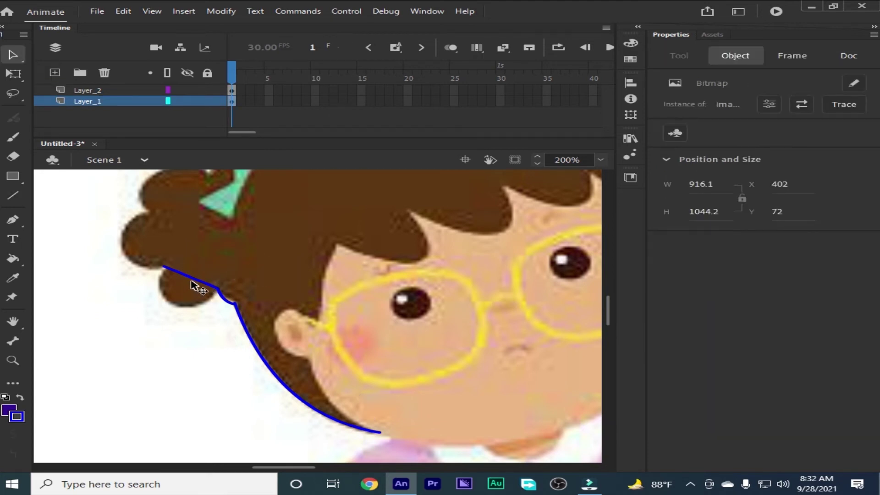
pyautogui.moveTo(190, 280); pyautogui.dragTo(174, 306)
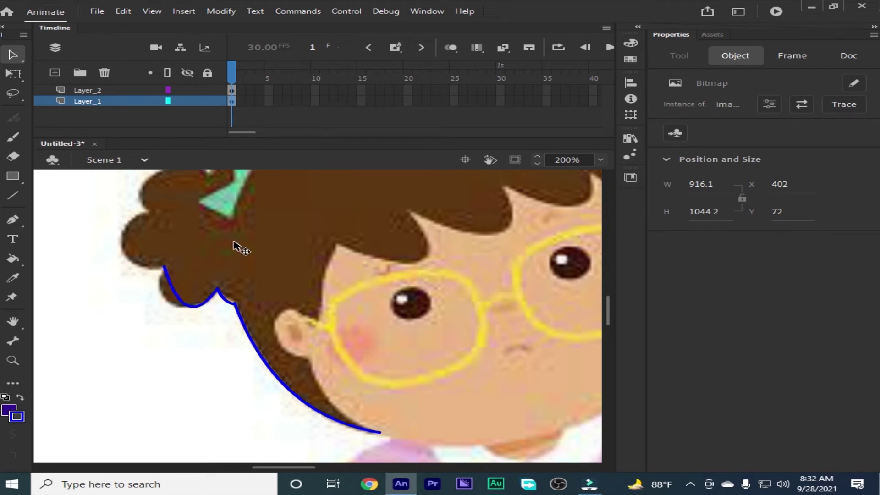
# Try to fit the lowest lobe's curve to its rounded outline by bending it outward on both sides.
pyautogui.hotkey('ctrl', '=')
pyautogui.press('space')
pyautogui.moveTo(172, 259); pyautogui.dragTo(500, 377)
pyautogui.moveTo(337, 271); pyautogui.dragTo(582, 444)
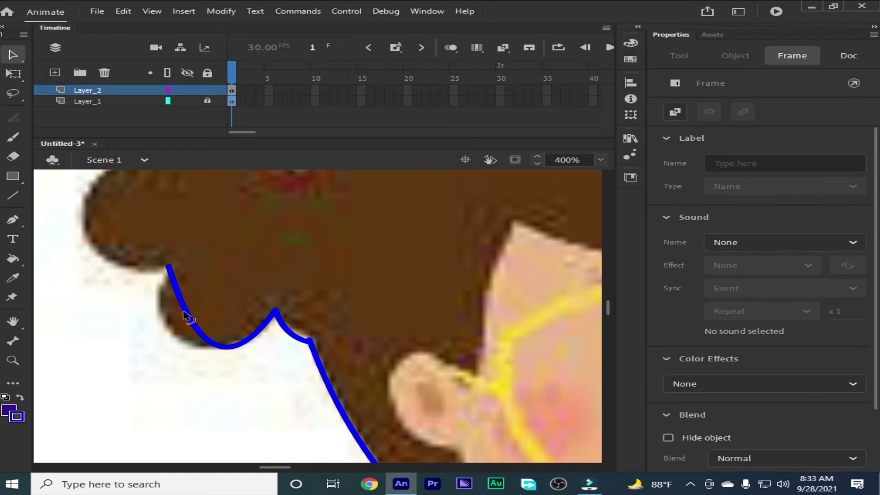
pyautogui.moveTo(186, 313); pyautogui.dragTo(132, 301)
pyautogui.click(131, 301)
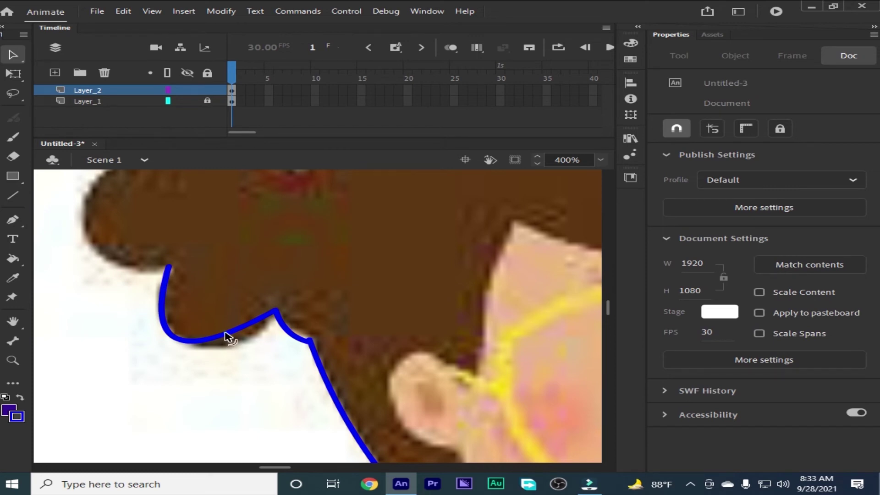
pyautogui.moveTo(226, 337); pyautogui.dragTo(274, 341)
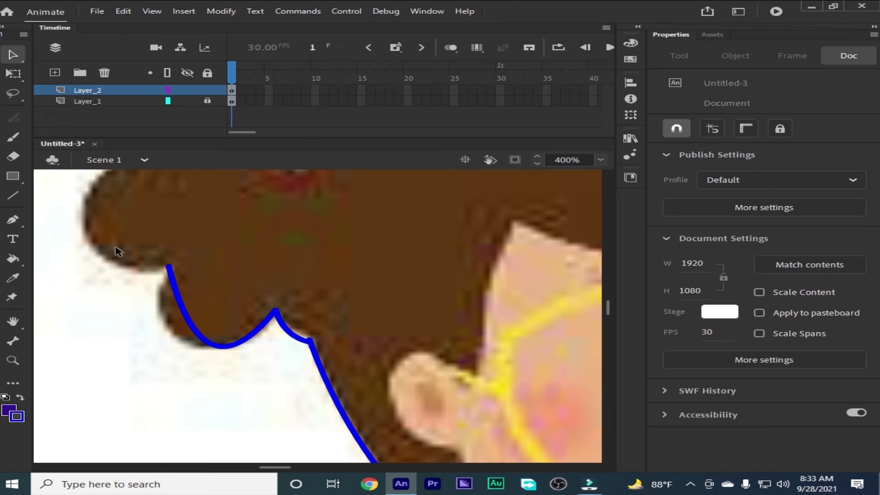
# Split the lowest lobe's curve by selecting only its outer half, and bend both parts onto the lobe's outline.
pyautogui.moveTo(93, 229); pyautogui.dragTo(223, 373)
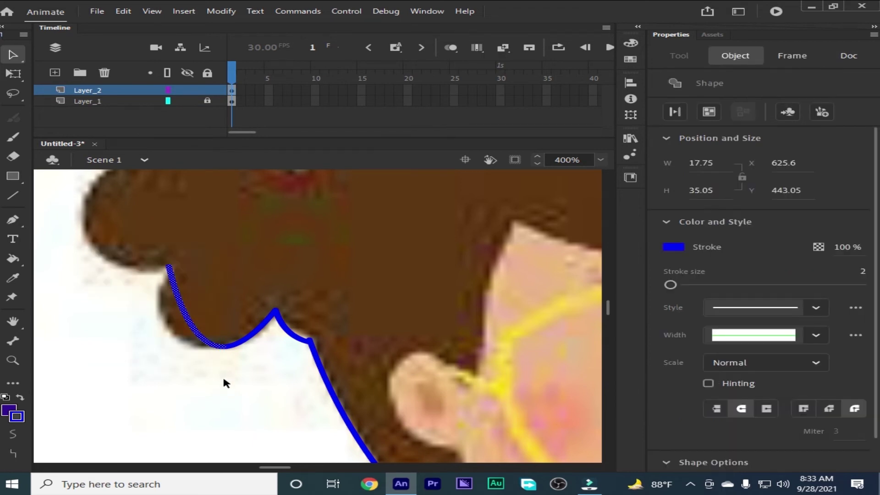
pyautogui.click(144, 367)
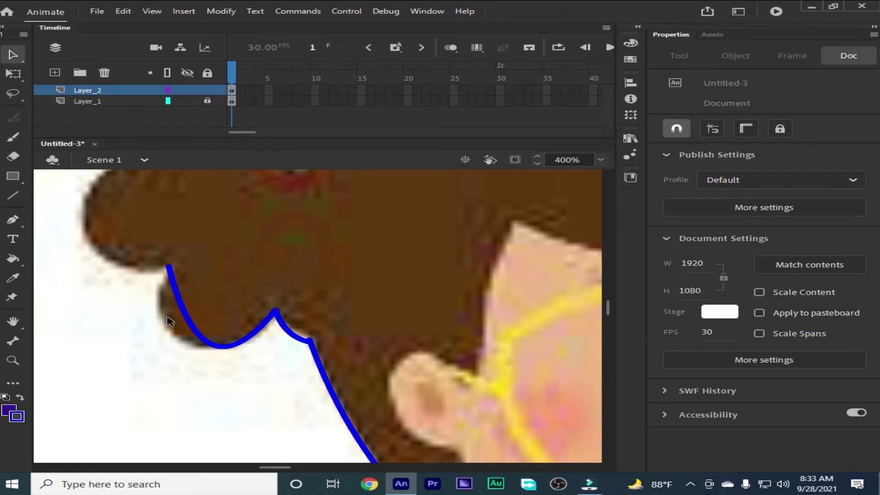
pyautogui.moveTo(182, 314); pyautogui.dragTo(157, 304)
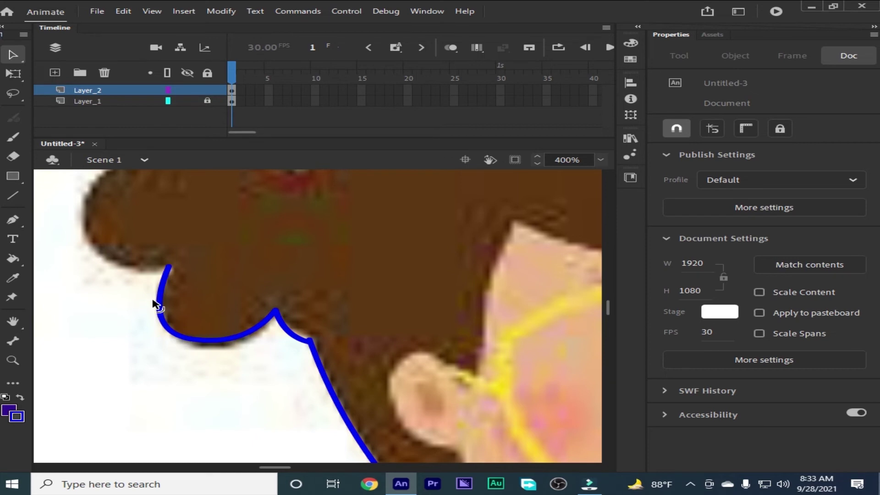
pyautogui.moveTo(217, 342); pyautogui.dragTo(226, 347)
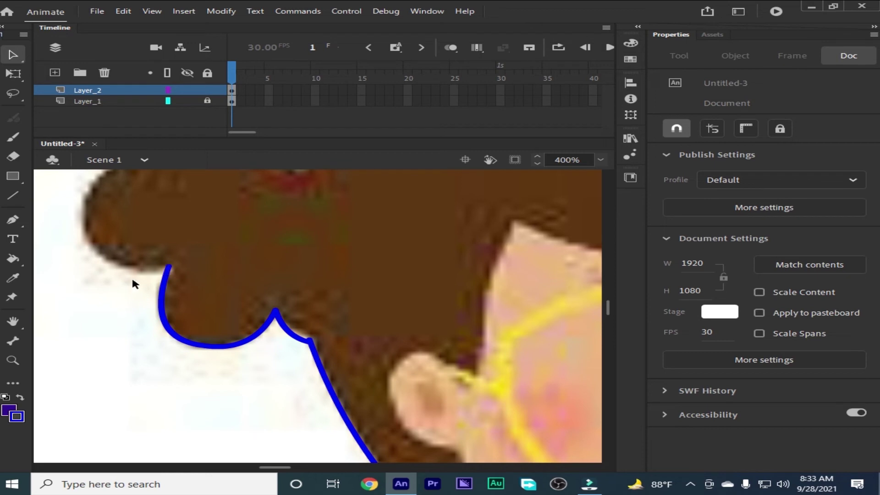
pyautogui.moveTo(172, 268)
pyautogui.mouseDown()
pyautogui.moveTo(178, 274)
pyautogui.moveTo(173, 271)
pyautogui.mouseUp()
# Outline the hair bow at the right pigtail and lay straight lines across the pigtail's upper lobes.
pyautogui.moveTo(199, 230); pyautogui.dragTo(306, 310)
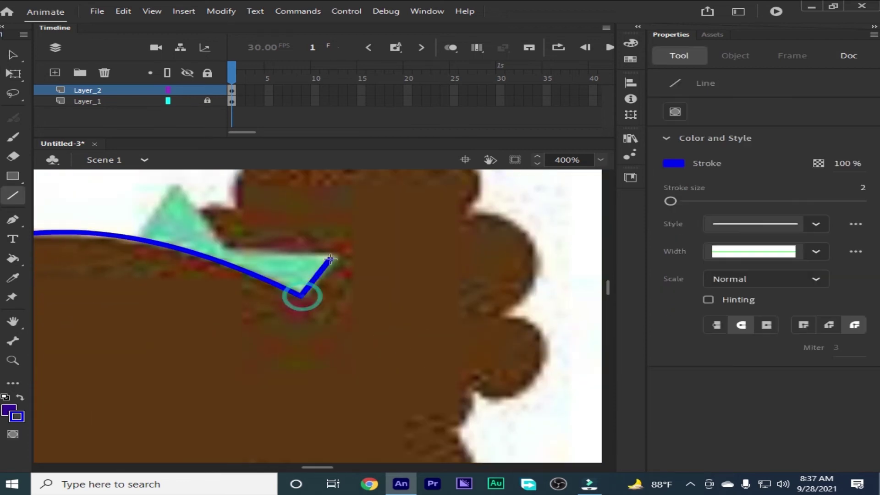
pyautogui.moveTo(298, 295); pyautogui.dragTo(240, 207)
pyautogui.moveTo(224, 305); pyautogui.dragTo(325, 253)
pyautogui.moveTo(325, 253)
pyautogui.mouseDown()
pyautogui.moveTo(457, 313)
pyautogui.moveTo(485, 411)
pyautogui.mouseUp()
# Bend the straight lines on the right pigtail so each one follows the rounded edge of its lobe.
pyautogui.press('v')
pyautogui.moveTo(275, 281); pyautogui.dragTo(241, 249)
pyautogui.moveTo(296, 248); pyautogui.dragTo(255, 246)
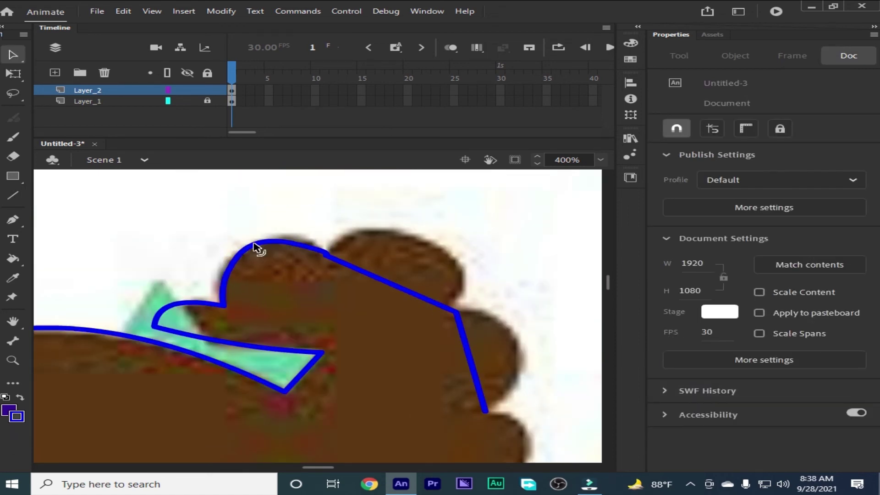
pyautogui.moveTo(404, 288); pyautogui.dragTo(412, 204)
pyautogui.moveTo(450, 284); pyautogui.dragTo(470, 295)
pyautogui.moveTo(430, 233); pyautogui.dragTo(424, 232)
pyautogui.moveTo(495, 320); pyautogui.dragTo(387, 271)
pyautogui.moveTo(366, 314); pyautogui.dragTo(400, 348)
pyautogui.moveTo(415, 293); pyautogui.dragTo(409, 290)
# Draw a line across the right pigtail's lowest large lobe and bend it around the lobe's outline.
pyautogui.moveTo(456, 358); pyautogui.dragTo(439, 274)
pyautogui.press('n')
pyautogui.moveTo(360, 278); pyautogui.dragTo(329, 352)
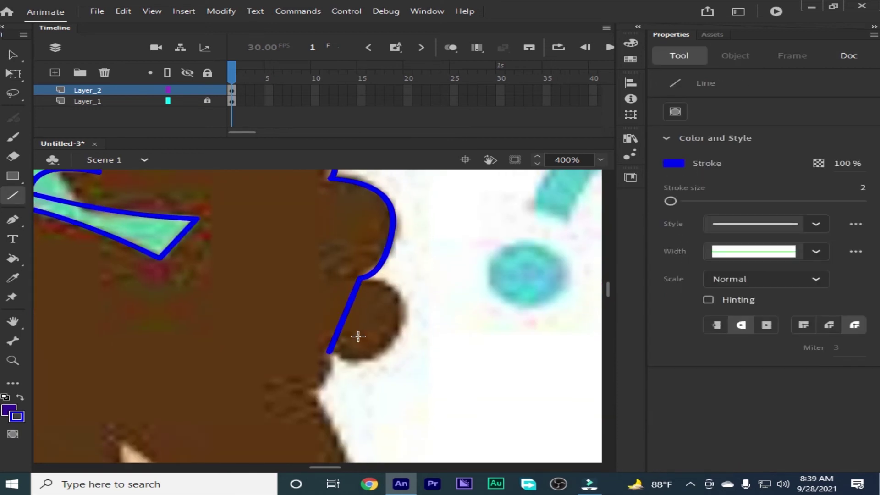
pyautogui.press('v')
pyautogui.moveTo(345, 315)
pyautogui.mouseDown()
pyautogui.moveTo(401, 320)
pyautogui.moveTo(375, 356)
pyautogui.mouseUp()
pyautogui.moveTo(393, 295); pyautogui.dragTo(398, 295)
# Add a short line below the right pigtail's last lobe and a curved line down the outer edge of the hair.
pyautogui.moveTo(423, 355); pyautogui.dragTo(448, 283)
pyautogui.press('n')
pyautogui.moveTo(354, 280)
pyautogui.mouseDown()
pyautogui.moveTo(334, 318)
pyautogui.moveTo(355, 308)
pyautogui.mouseUp()
pyautogui.press('v')
pyautogui.hotkey('ctrl', '-')
pyautogui.press('n')
pyautogui.moveTo(304, 416)
pyautogui.mouseDown()
pyautogui.moveTo(327, 372)
pyautogui.moveTo(314, 217)
pyautogui.mouseUp()
pyautogui.press('v')
pyautogui.moveTo(311, 289); pyautogui.dragTo(343, 300)
pyautogui.moveTo(347, 337); pyautogui.dragTo(385, 373)
# Trace the inner hair edge from the lower tip of the hair up to the bottom of the right ear.
pyautogui.press('n')
pyautogui.moveTo(341, 451)
pyautogui.mouseDown()
pyautogui.moveTo(351, 391)
pyautogui.moveTo(354, 419)
pyautogui.mouseUp()
pyautogui.press('v')
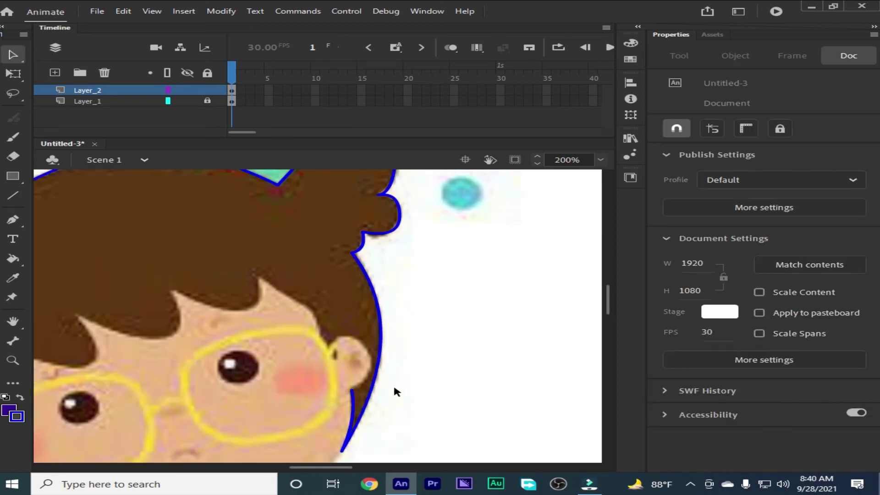
# Draw a line from the top to the bottom of the right ear and bend it outward along the ear.
pyautogui.hotkey('ctrl', '=')
pyautogui.hotkey('ctrl', '=')
pyautogui.moveTo(394, 385)
pyautogui.mouseDown()
pyautogui.moveTo(300, 408)
pyautogui.moveTo(310, 479)
pyautogui.mouseUp()
pyautogui.press('n')
pyautogui.moveTo(271, 246); pyautogui.dragTo(366, 416)
pyautogui.press('v')
pyautogui.moveTo(331, 346); pyautogui.dragTo(441, 314)
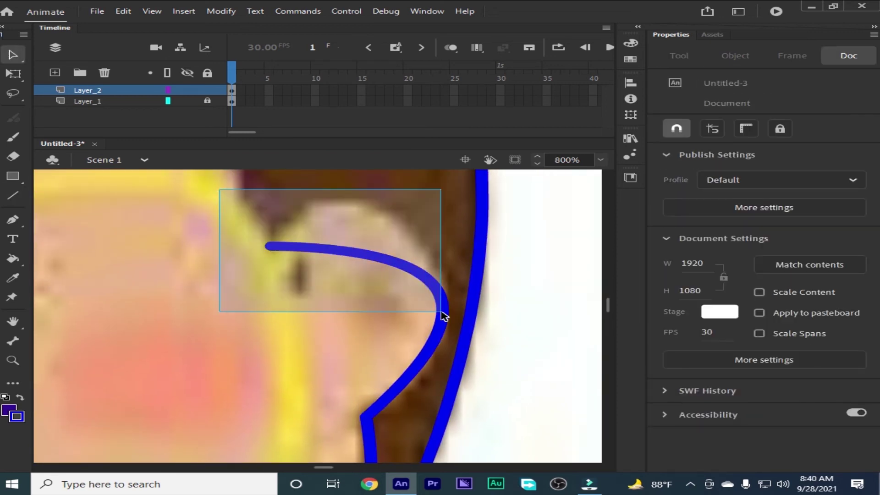
# Draw a line from above the left ear to the fringe's left corner and bend it along the hair edge.
pyautogui.hotkey('ctrl', '-')
pyautogui.press('n')
pyautogui.moveTo(289, 367)
pyautogui.mouseDown()
pyautogui.moveTo(335, 256)
pyautogui.moveTo(324, 215)
pyautogui.mouseUp()
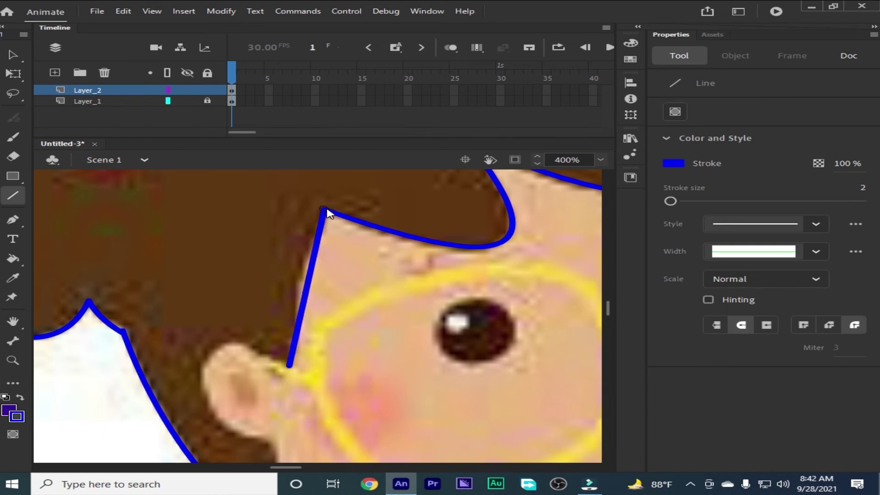
pyautogui.press('v')
pyautogui.moveTo(310, 277); pyautogui.dragTo(324, 255)
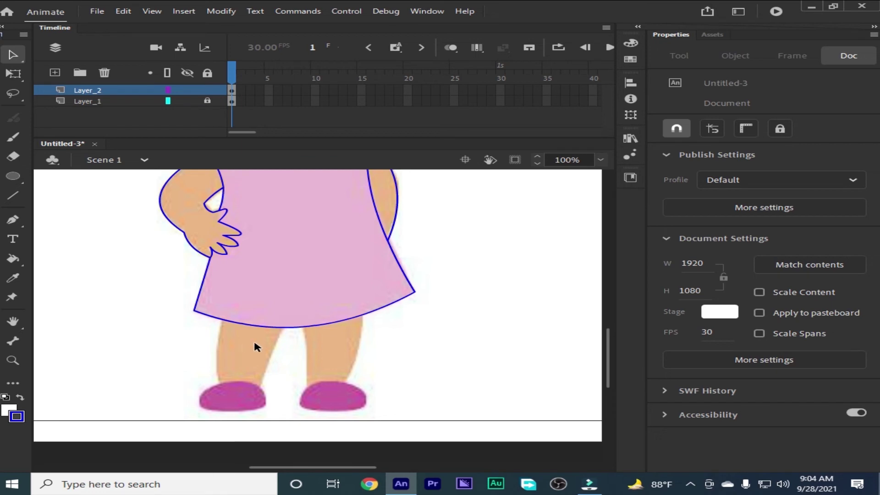
# Draw a line down each side of the left leg from dress hem to shoe and bend both to the leg's edges.
pyautogui.press('n')
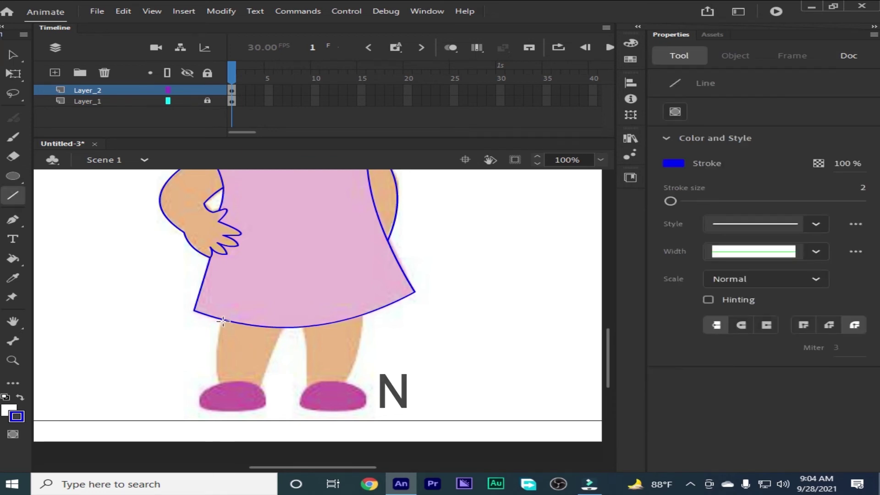
pyautogui.moveTo(223, 320); pyautogui.dragTo(222, 339)
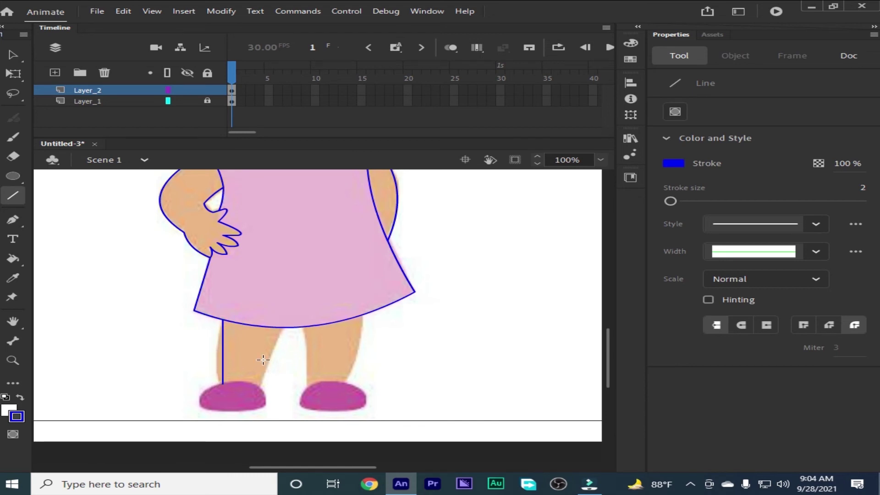
pyautogui.press('v')
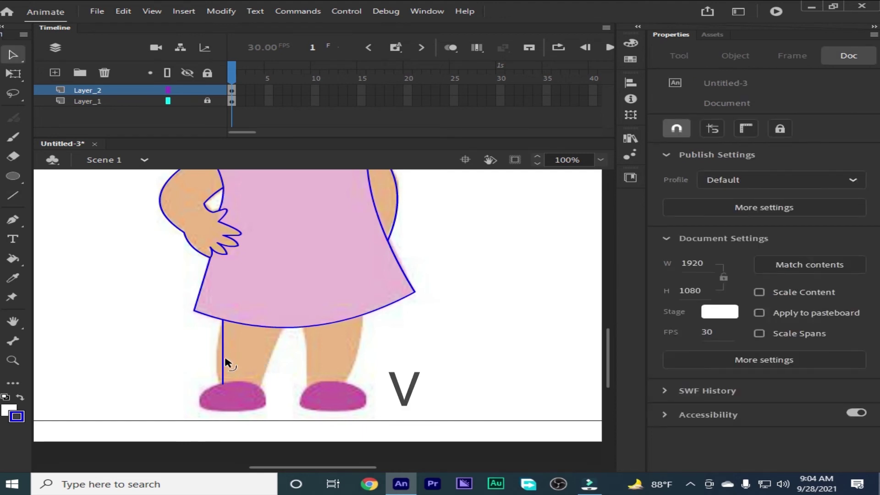
pyautogui.moveTo(223, 360); pyautogui.dragTo(221, 361)
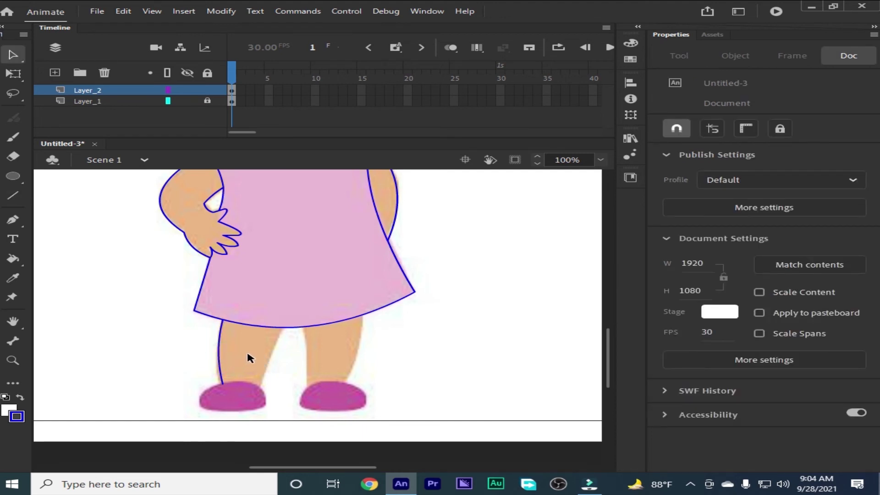
pyautogui.press('n')
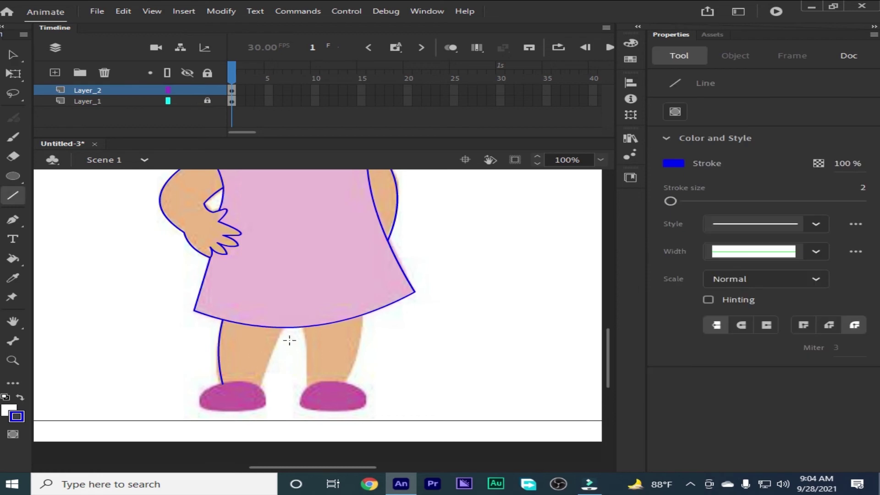
pyautogui.moveTo(284, 328); pyautogui.dragTo(260, 387)
pyautogui.press('v')
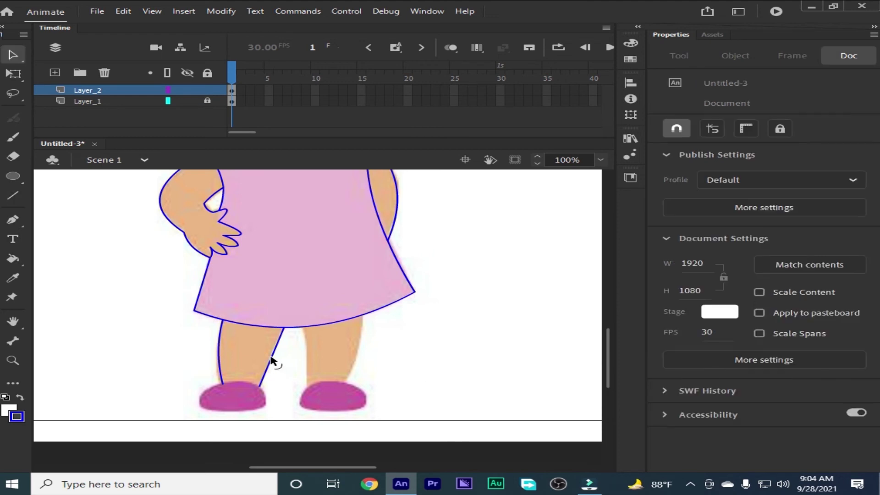
pyautogui.moveTo(272, 361); pyautogui.dragTo(270, 356)
# Draw a line down each side of the right leg from dress hem to shoe and bend both to the leg's edges.
pyautogui.press('n')
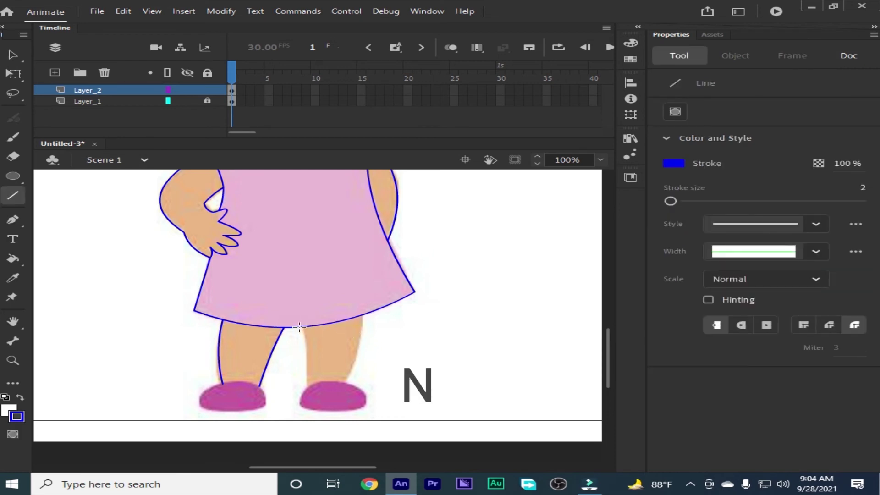
pyautogui.moveTo(300, 327); pyautogui.dragTo(309, 387)
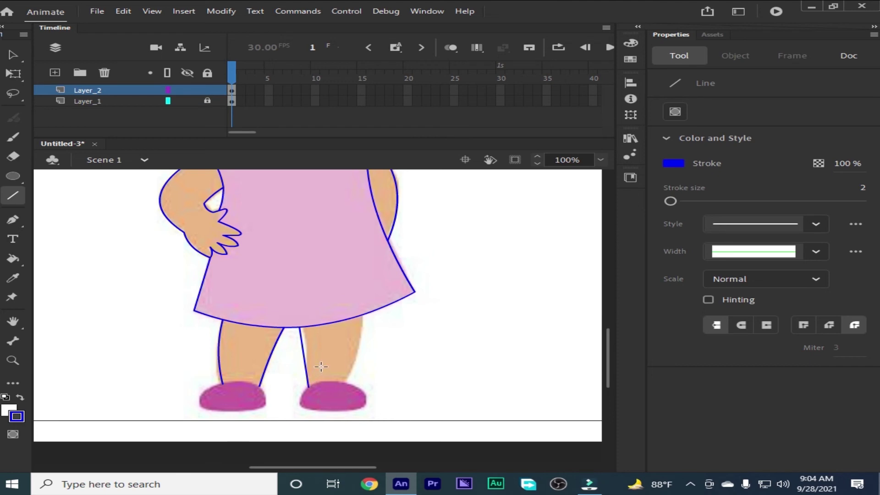
pyautogui.press('v')
pyautogui.click(304, 349)
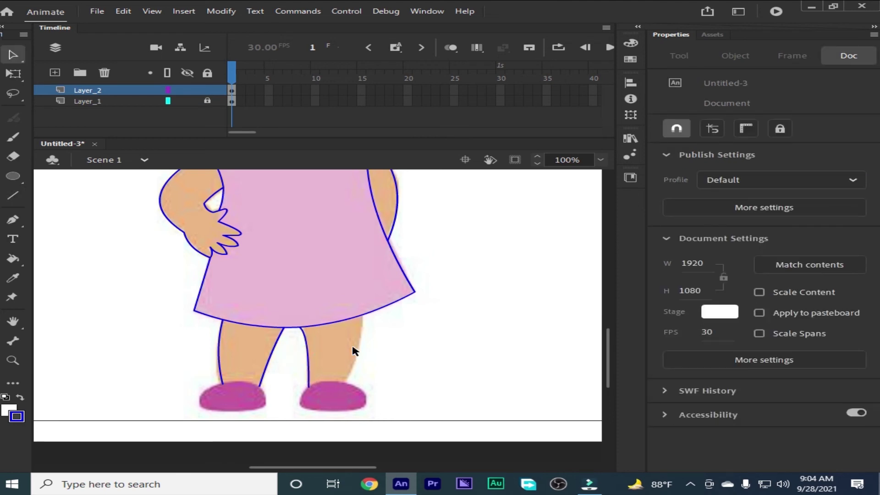
pyautogui.press('n')
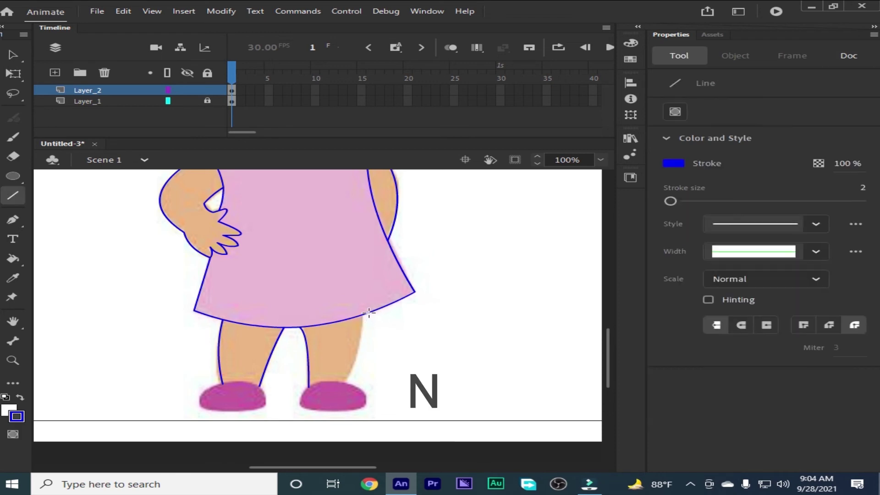
pyautogui.moveTo(360, 315); pyautogui.dragTo(345, 382)
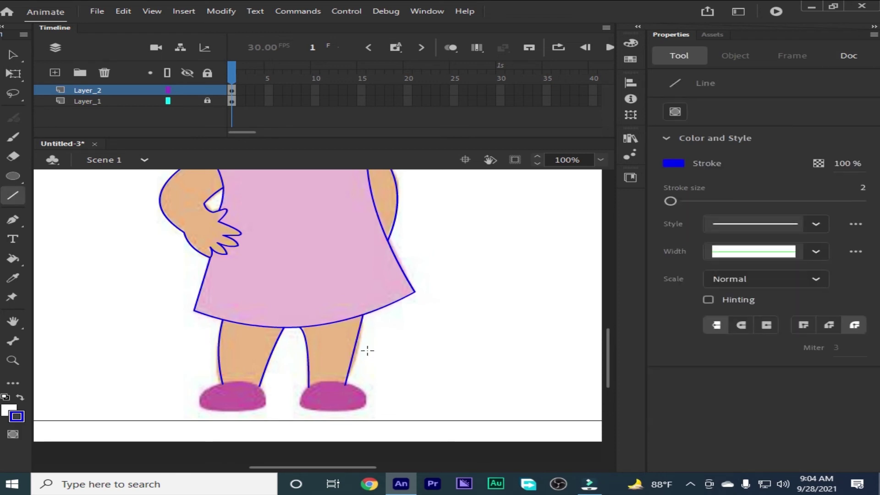
pyautogui.press('v')
pyautogui.moveTo(355, 349)
pyautogui.mouseDown()
pyautogui.moveTo(388, 322)
pyautogui.moveTo(405, 346)
pyautogui.mouseUp()
# Move the reference picture off the tracing to the stage's upper-left corner, at about X -377, Y -699.
pyautogui.press('v')
pyautogui.press('space')
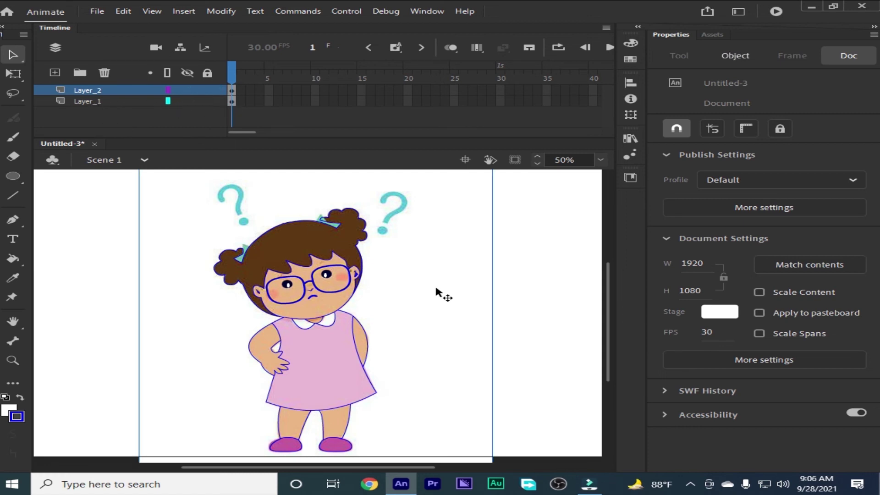
pyautogui.moveTo(426, 299); pyautogui.dragTo(641, 281)
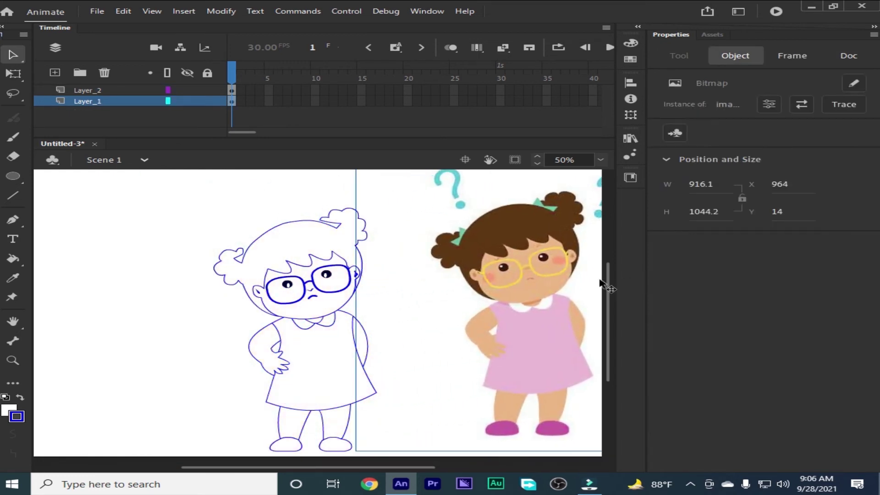
pyautogui.moveTo(515, 281); pyautogui.dragTo(104, 246)
pyautogui.press('space')
pyautogui.moveTo(136, 229); pyautogui.dragTo(206, 283)
pyautogui.press('space')
pyautogui.moveTo(551, 287); pyautogui.dragTo(451, 266)
pyautogui.scroll(-1, 407, 292)
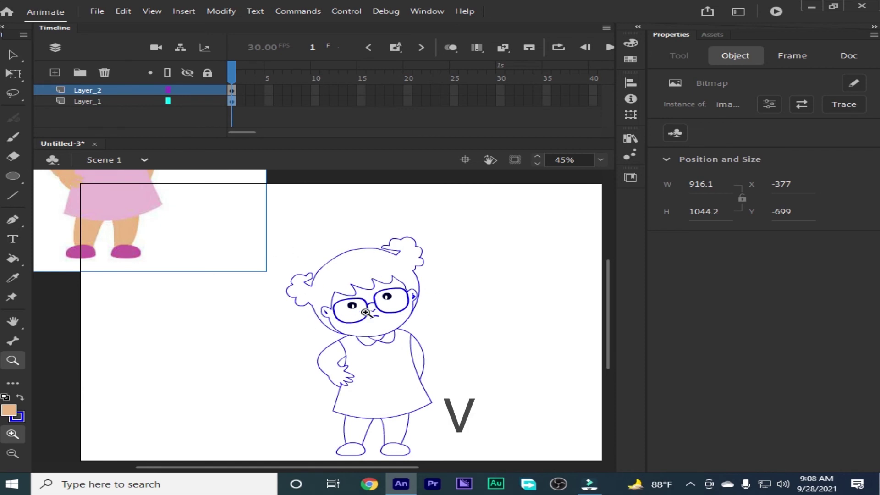
# Select the whole traced girl, leave out the pupils, and set the stroke colour of her outlines to dark teal #003333.
pyautogui.press('v')
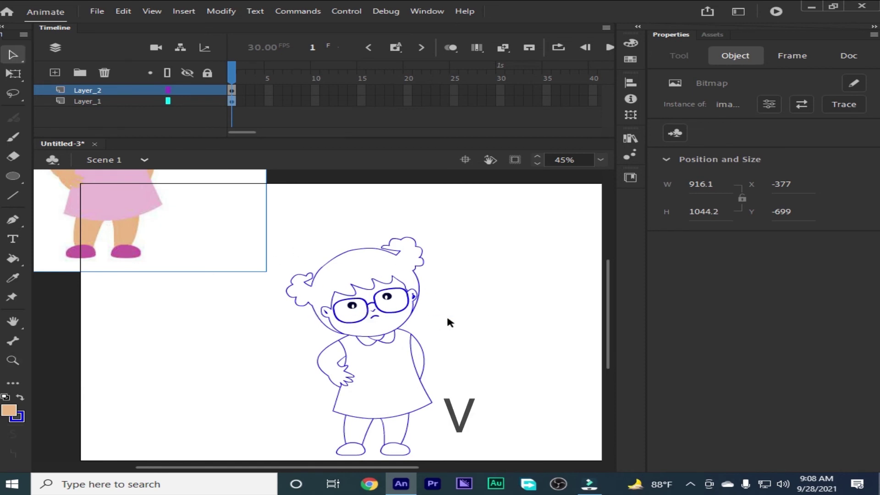
pyautogui.moveTo(279, 219)
pyautogui.mouseDown()
pyautogui.moveTo(308, 266)
pyautogui.moveTo(480, 414)
pyautogui.moveTo(499, 463)
pyautogui.mouseUp()
pyautogui.hotkey('ctrl', '=')
pyautogui.moveTo(469, 267)
pyautogui.mouseDown()
pyautogui.moveTo(488, 357)
pyautogui.moveTo(467, 345)
pyautogui.mouseUp()
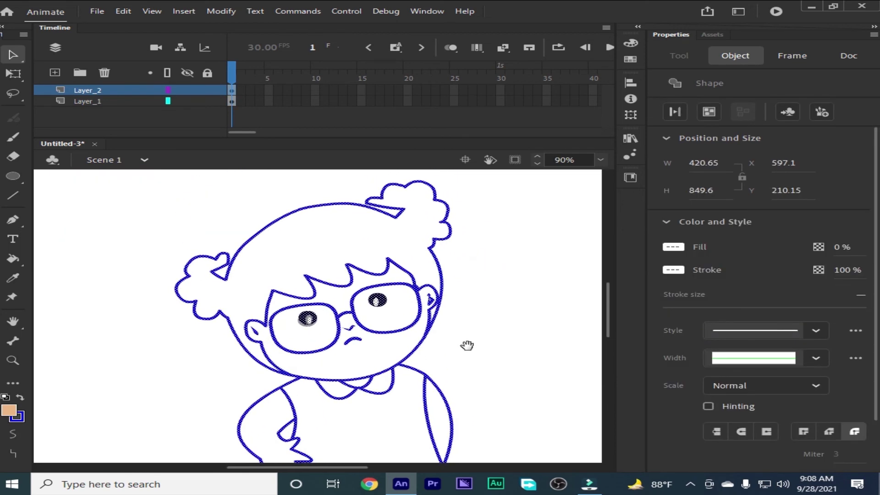
pyautogui.keyDown('shift'); pyautogui.click(378, 302); pyautogui.keyUp('shift')
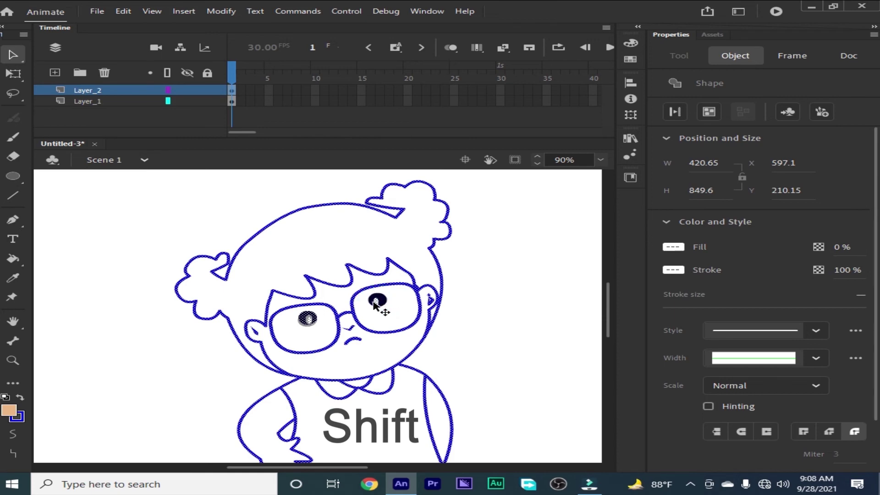
pyautogui.scroll(6, 320, 317)
pyautogui.moveTo(320, 355); pyautogui.dragTo(311, 365)
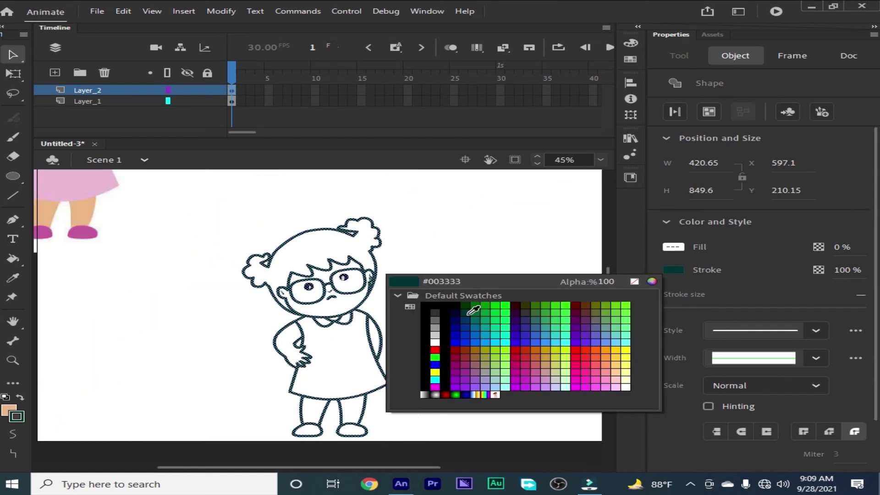
pyautogui.click(468, 312)
# Move the reference picture beside the traced girl, at about X -218, Y -188.
pyautogui.moveTo(470, 258)
pyautogui.mouseDown()
pyautogui.moveTo(473, 322)
pyautogui.moveTo(440, 258)
pyautogui.mouseUp()
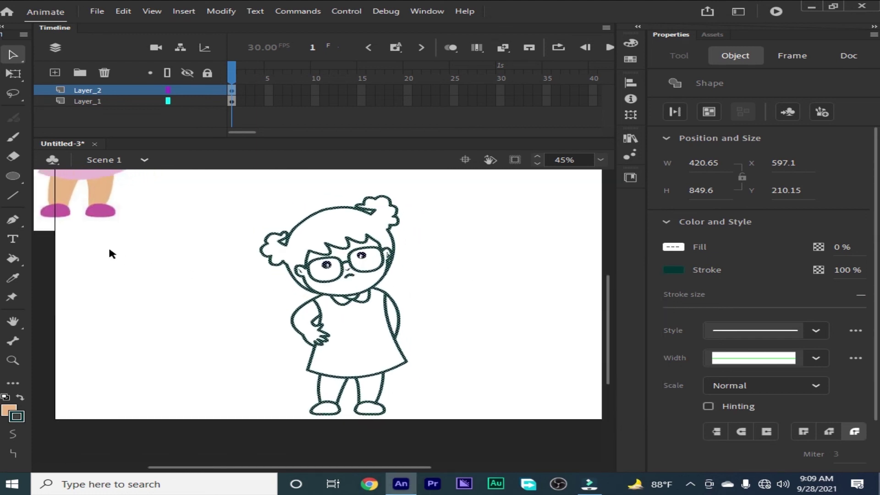
pyautogui.moveTo(96, 213); pyautogui.dragTo(194, 344)
pyautogui.moveTo(188, 259); pyautogui.dragTo(143, 255)
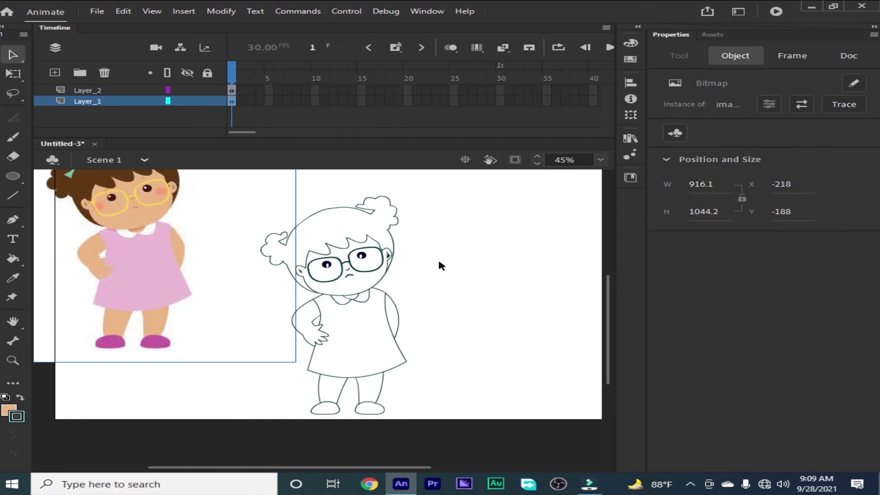
# Select the stroke segments of both glasses frames and the bridge, and set their stroke colour to yellow.
pyautogui.hotkey('ctrl', '=')
pyautogui.moveTo(448, 260); pyautogui.dragTo(312, 263)
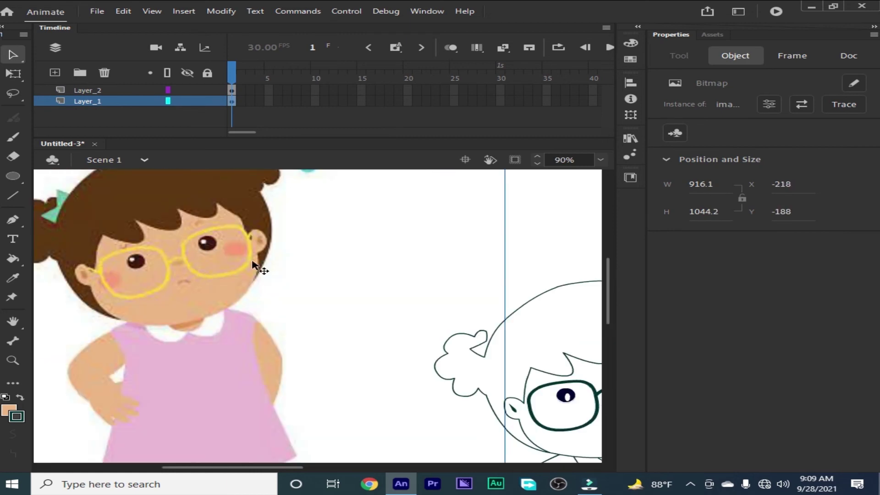
pyautogui.moveTo(442, 288); pyautogui.dragTo(242, 246)
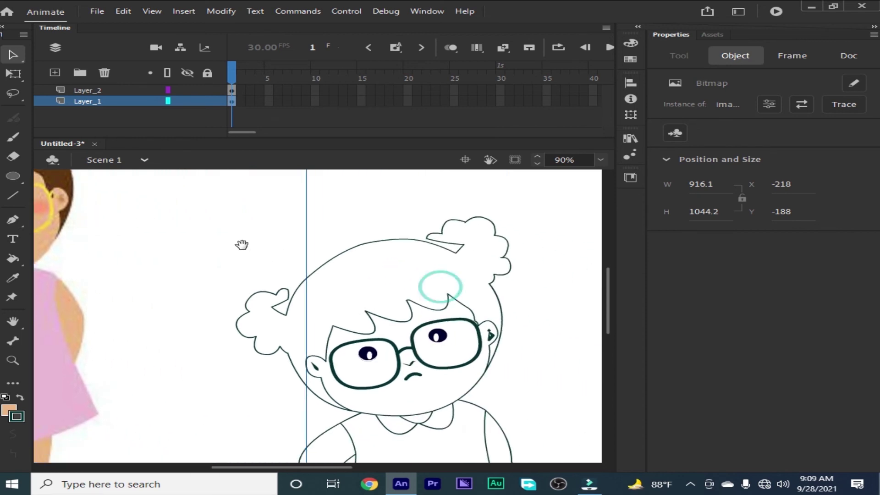
pyautogui.click(524, 282)
pyautogui.keyDown('shift'); pyautogui.click(447, 322); pyautogui.keyUp('shift')
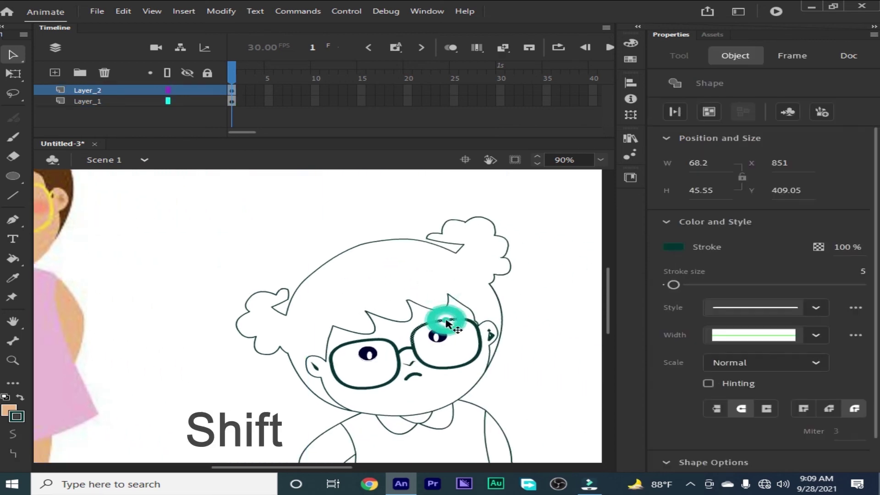
pyautogui.hotkey('ctrl', '=')
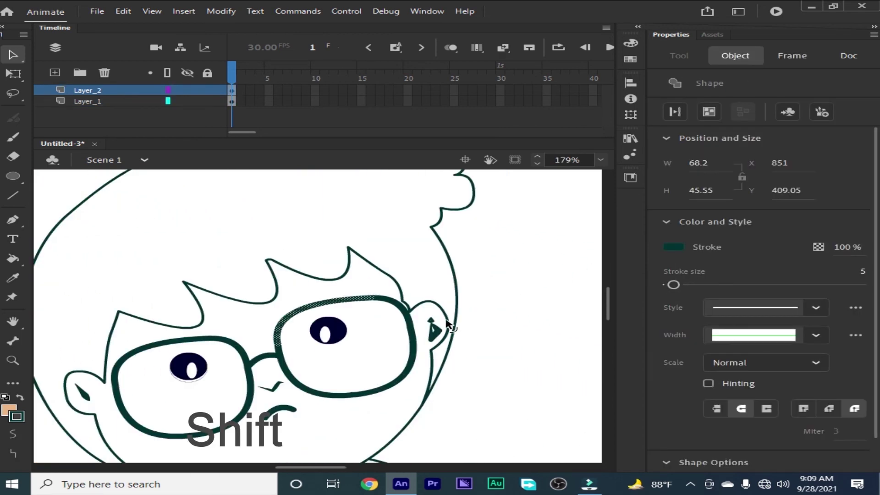
pyautogui.keyDown('shift'); pyautogui.click(407, 325); pyautogui.keyUp('shift')
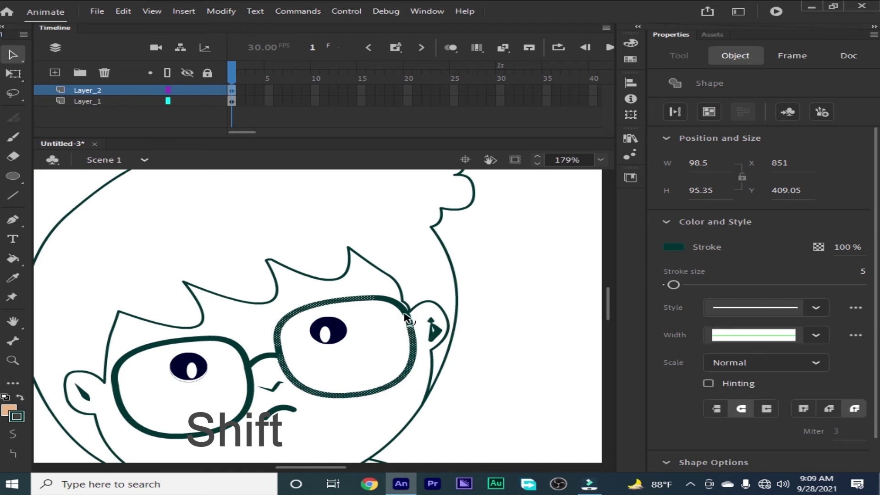
pyautogui.keyDown('shift'); pyautogui.click(405, 316); pyautogui.keyUp('shift')
pyautogui.keyDown('shift'); pyautogui.click(249, 356); pyautogui.keyUp('shift')
pyautogui.keyDown('shift'); pyautogui.click(167, 343); pyautogui.keyUp('shift')
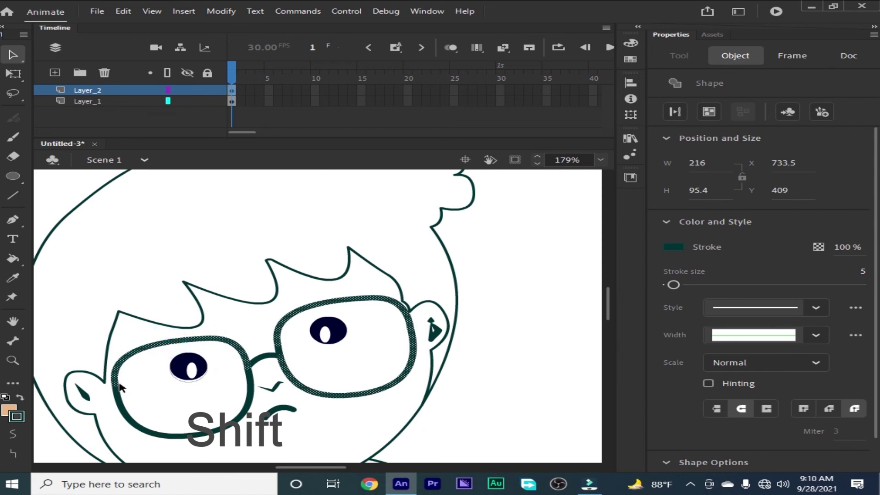
pyautogui.keyDown('shift'); pyautogui.click(120, 405); pyautogui.keyUp('shift')
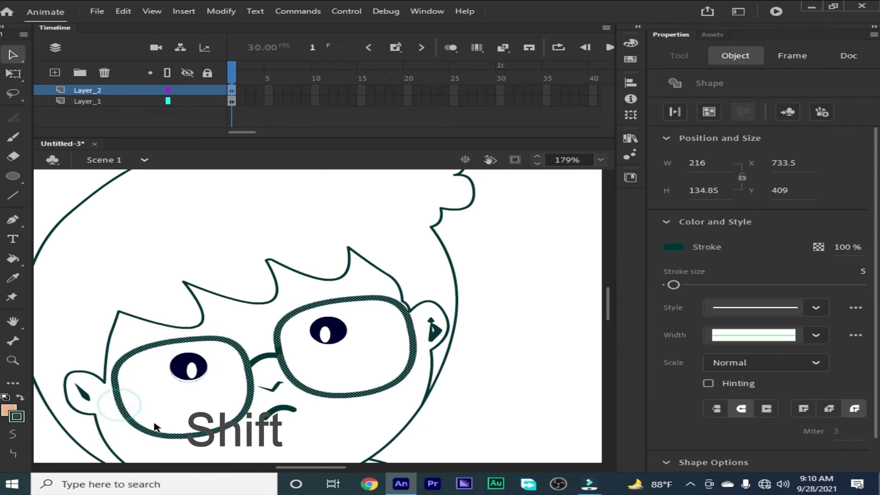
pyautogui.keyDown('shift'); pyautogui.click(259, 362); pyautogui.keyUp('shift')
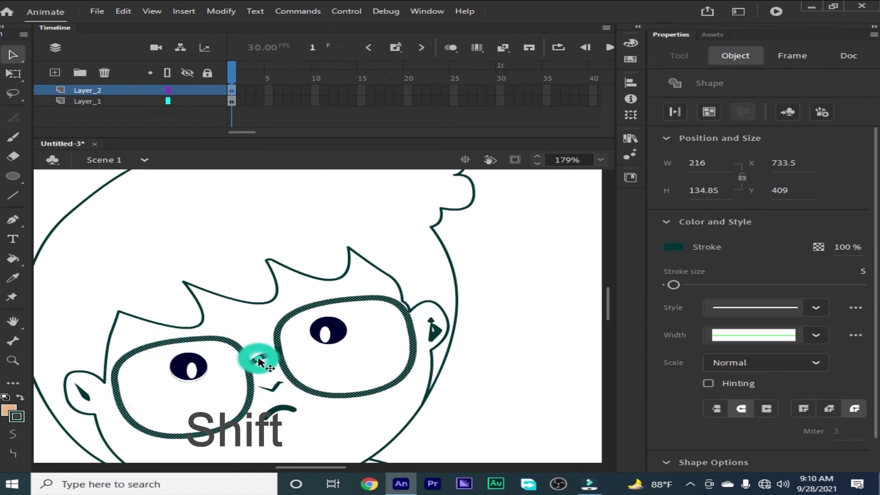
pyautogui.click(672, 247)
pyautogui.click(459, 346)
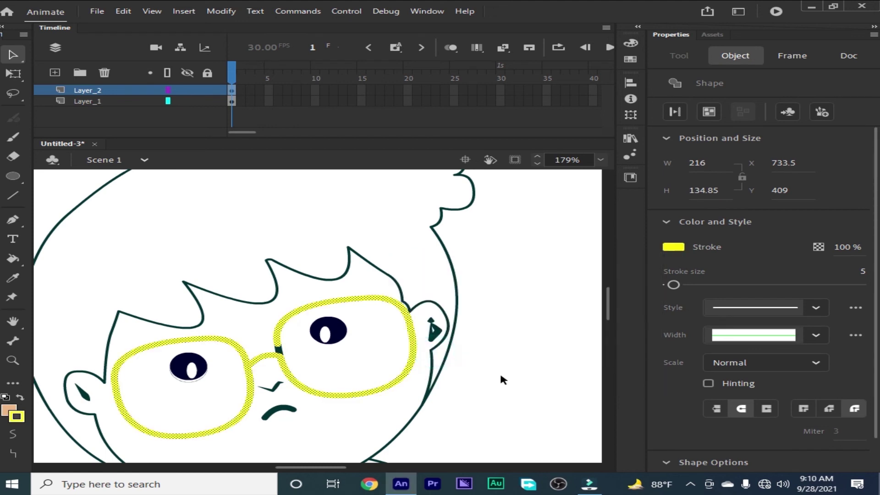
# Add the leftover dark segment next to the bridge to the selected glasses strokes, and make the whole frame yellow.
pyautogui.keyDown('shift'); pyautogui.click(281, 350); pyautogui.keyUp('shift')
pyautogui.click(672, 247)
pyautogui.click(435, 333)
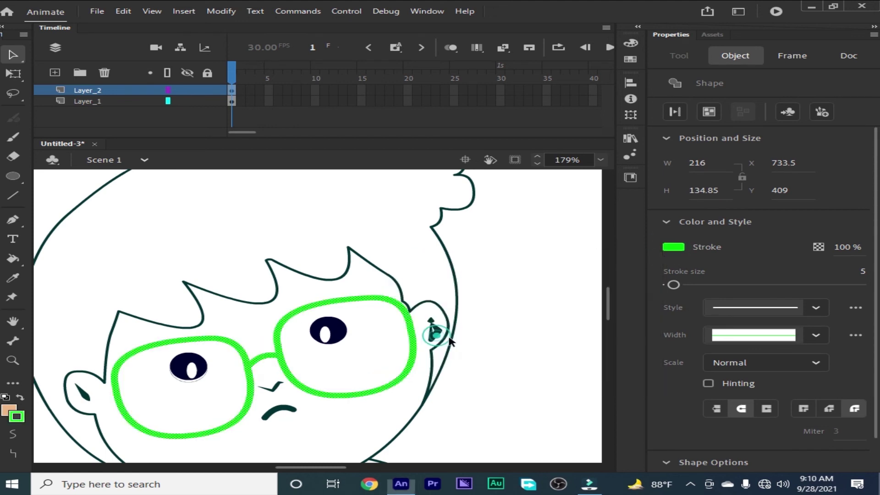
pyautogui.hotkey('ctrl', 'z')
# Sample the magenta of the reference picture's shoe and fill both traced shoes with it.
pyautogui.hotkey('ctrl', '-')
pyautogui.hotkey('ctrl', '-')
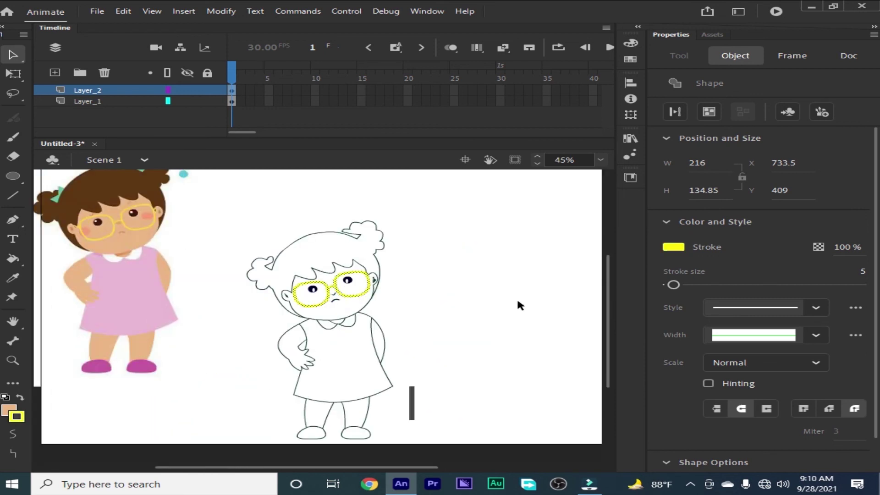
pyautogui.press('i')
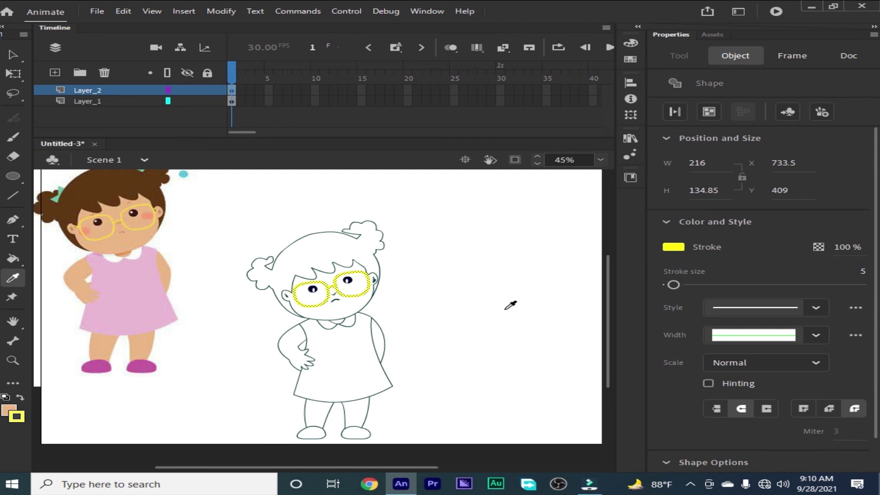
pyautogui.click(149, 364)
pyautogui.click(318, 433)
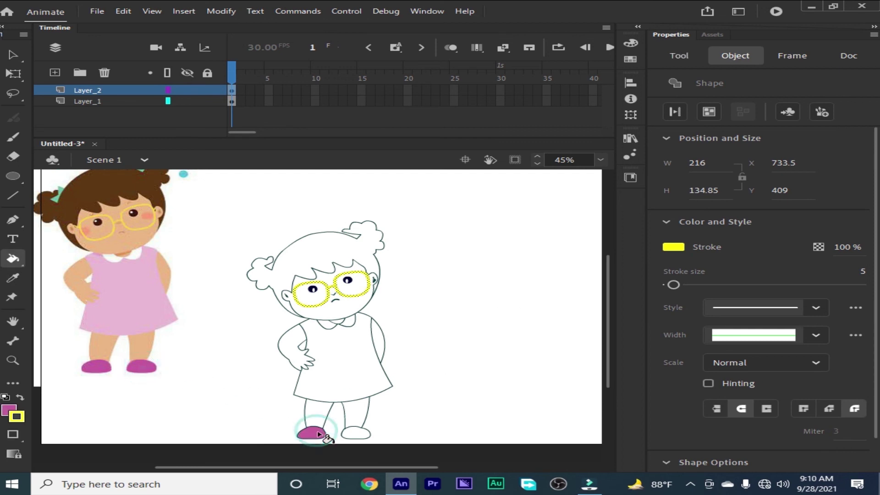
pyautogui.click(353, 434)
# Sample the pink of the reference picture's dress and fill the traced dress with it.
pyautogui.press('i')
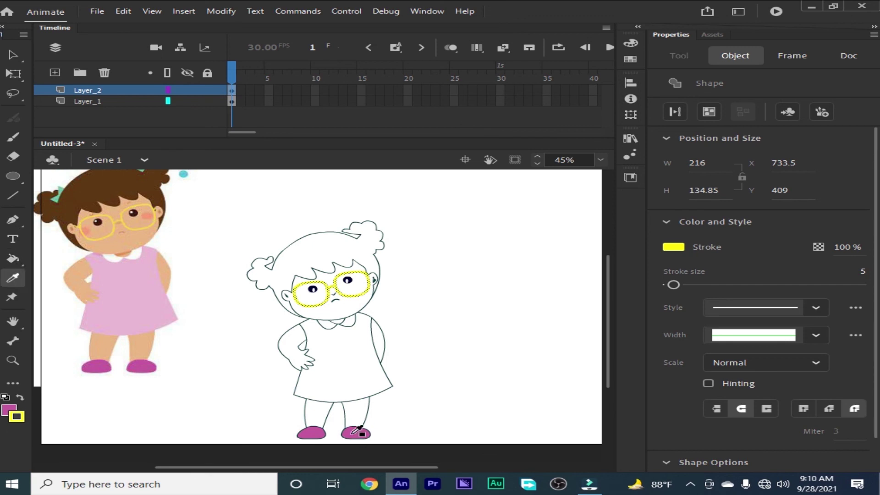
pyautogui.click(158, 304)
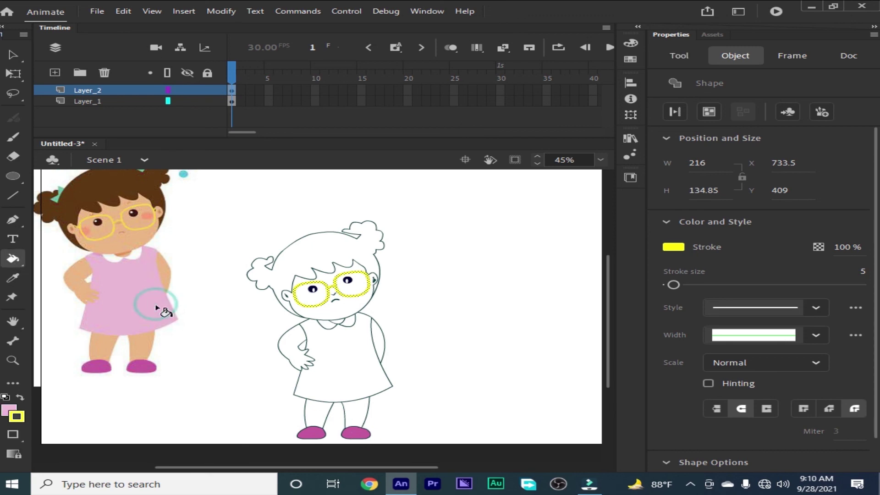
pyautogui.click(357, 362)
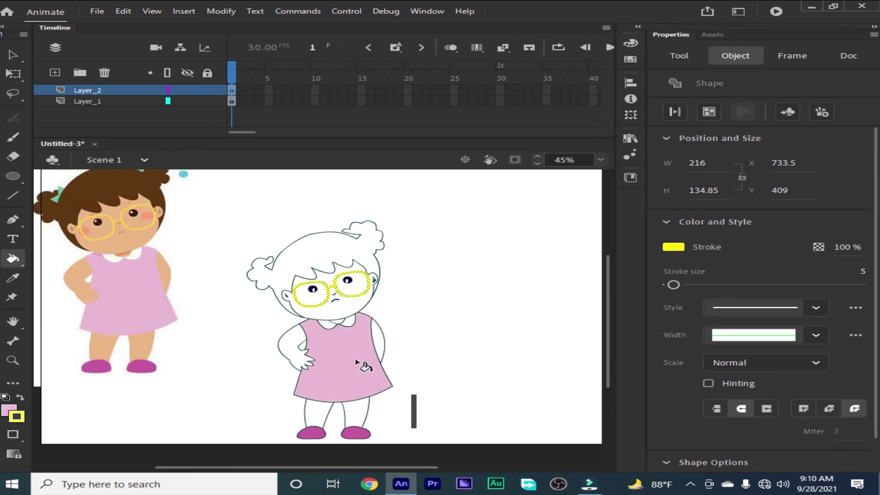
# Sample the skin tone from the reference picture's leg and fill both traced arms and both legs with it.
pyautogui.press('i')
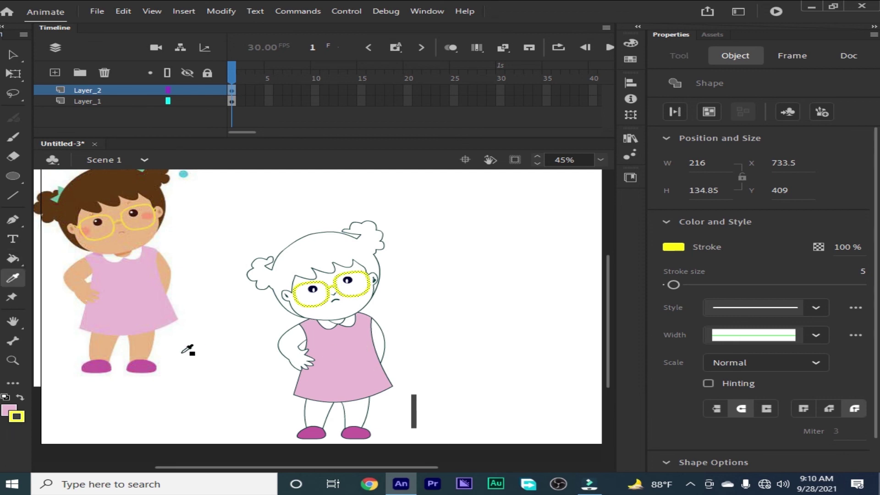
pyautogui.click(143, 350)
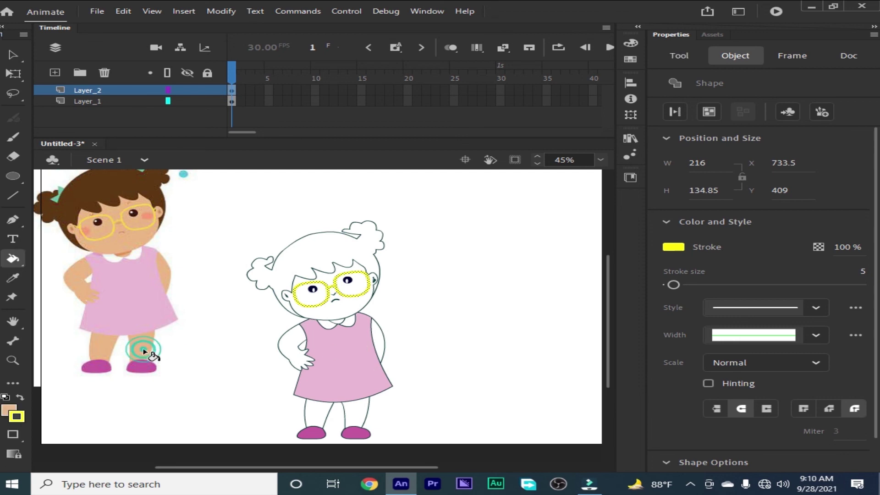
pyautogui.click(291, 342)
pyautogui.click(377, 340)
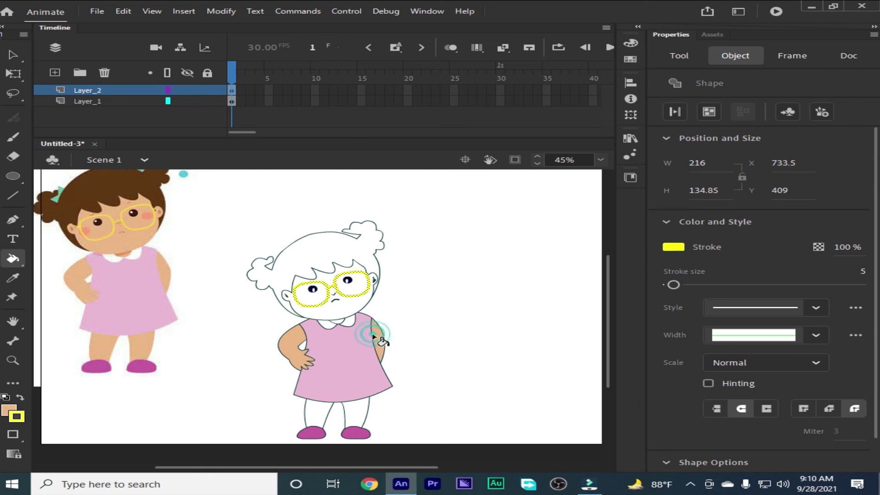
pyautogui.click(320, 417)
pyautogui.click(354, 416)
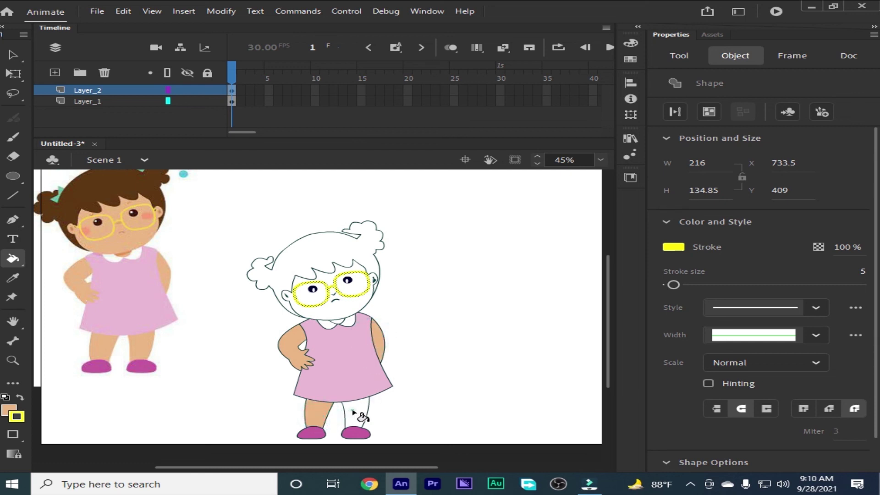
# Fill the neck, the face and the skin inside both glasses lenses with the sampled skin tone.
pyautogui.click(338, 315)
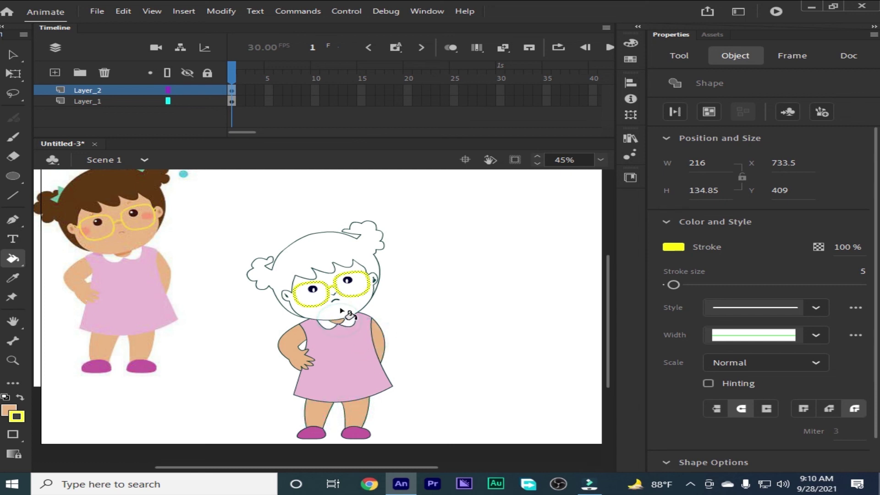
pyautogui.click(340, 310)
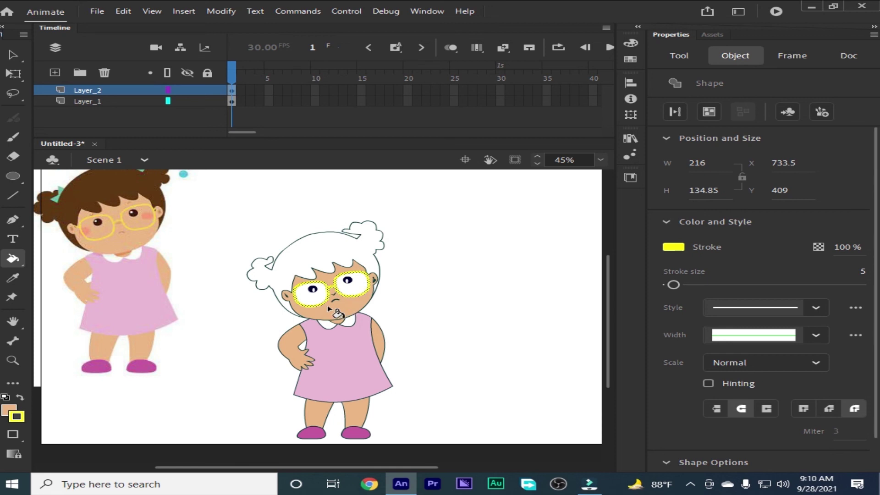
pyautogui.click(305, 294)
pyautogui.click(350, 289)
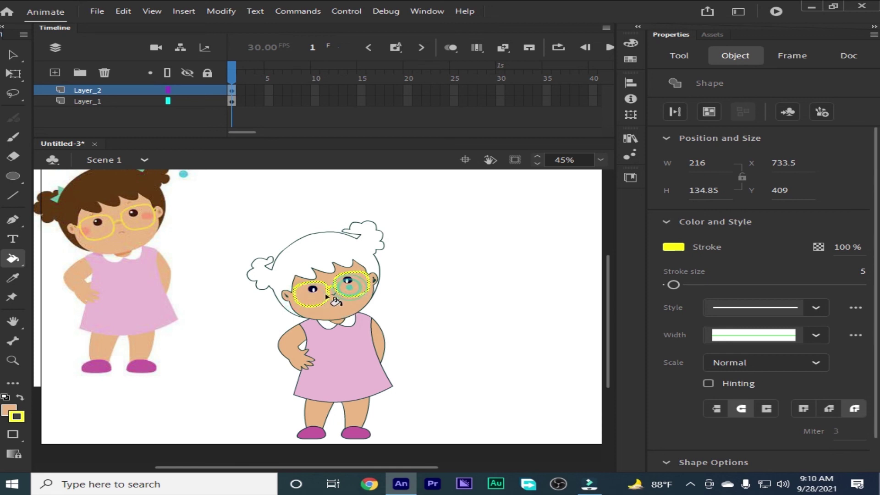
# Sample the dark brown of the reference picture's hair and try to fill the traced hair with it.
pyautogui.press('i')
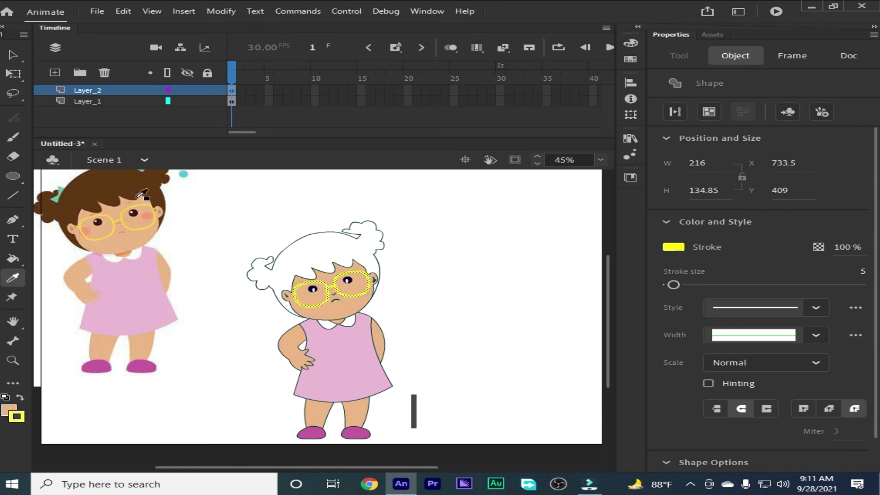
pyautogui.click(117, 192)
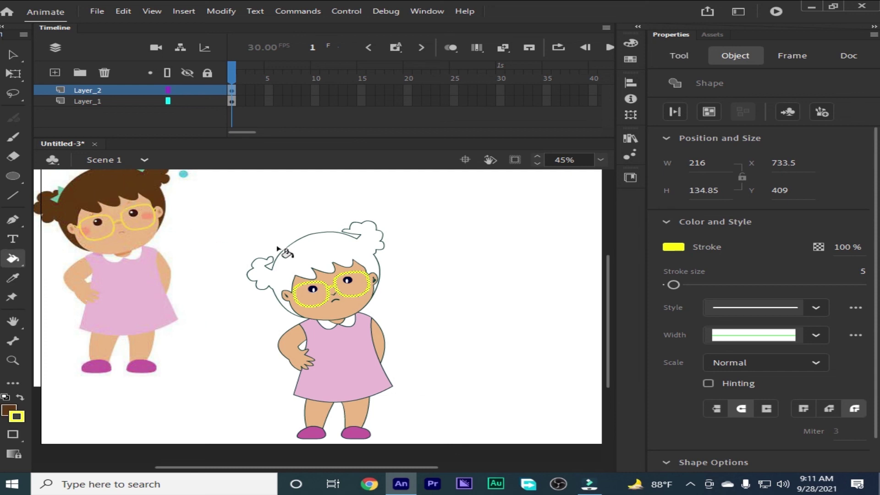
pyautogui.click(313, 253)
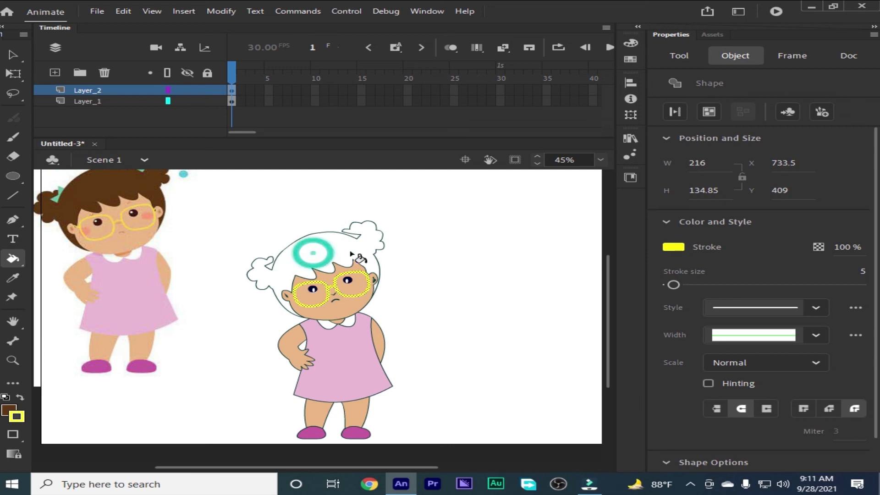
pyautogui.click(355, 250)
pyautogui.click(310, 254)
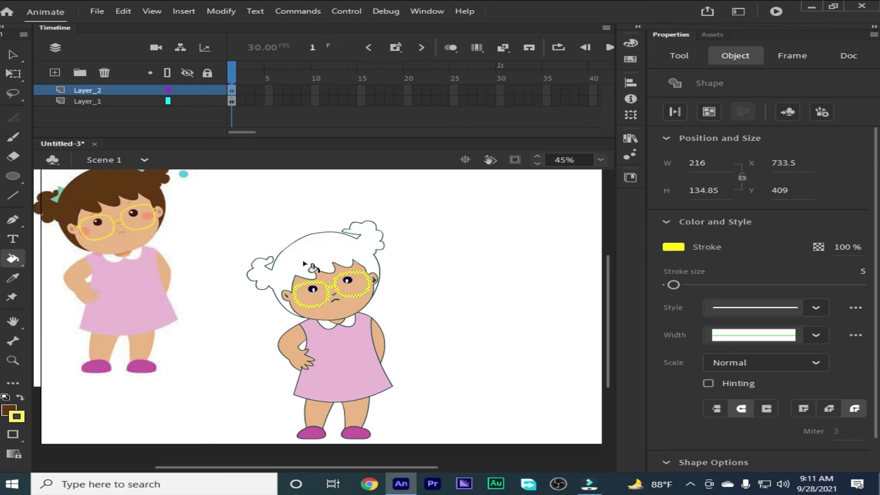
pyautogui.click(286, 304)
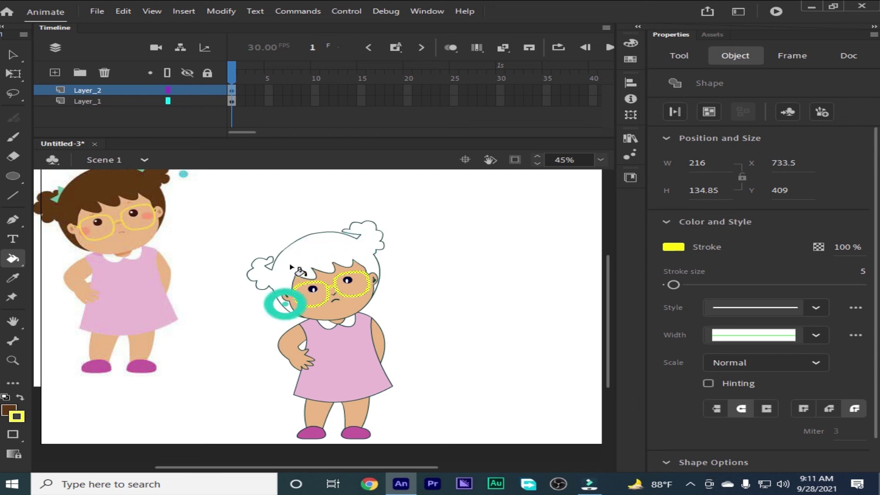
pyautogui.click(307, 260)
# Set the Paint Bucket's gap size to Close Large Gaps and fill the traced hair with the sampled brown.
pyautogui.hotkey('ctrl', '=')
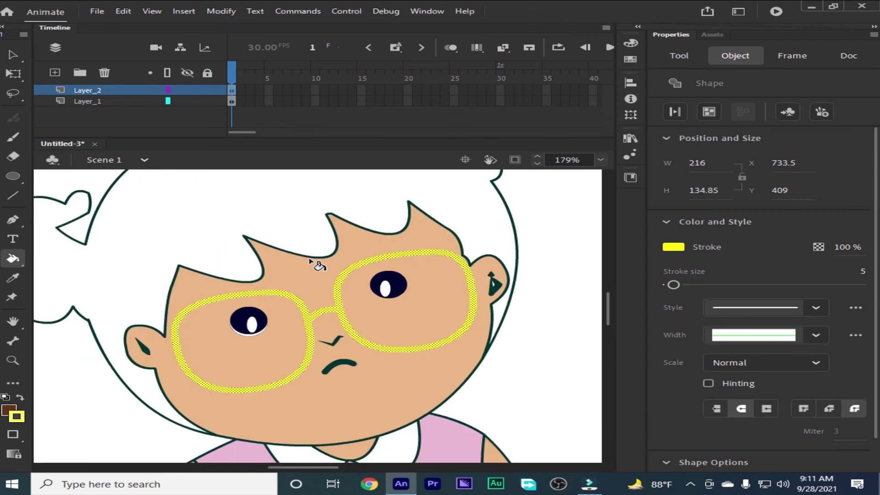
pyautogui.moveTo(352, 235)
pyautogui.mouseDown()
pyautogui.moveTo(360, 351)
pyautogui.moveTo(330, 309)
pyautogui.moveTo(387, 256)
pyautogui.moveTo(427, 235)
pyautogui.moveTo(291, 235)
pyautogui.moveTo(277, 243)
pyautogui.mouseUp()
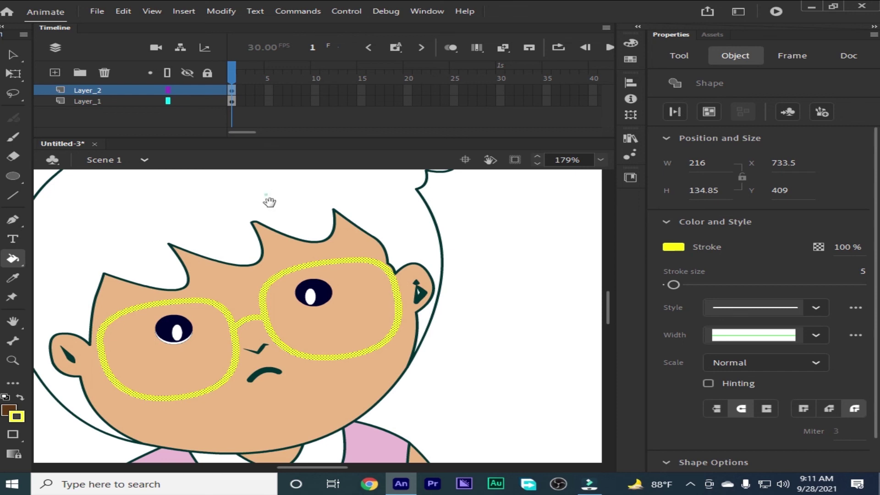
pyautogui.moveTo(269, 202); pyautogui.dragTo(452, 250)
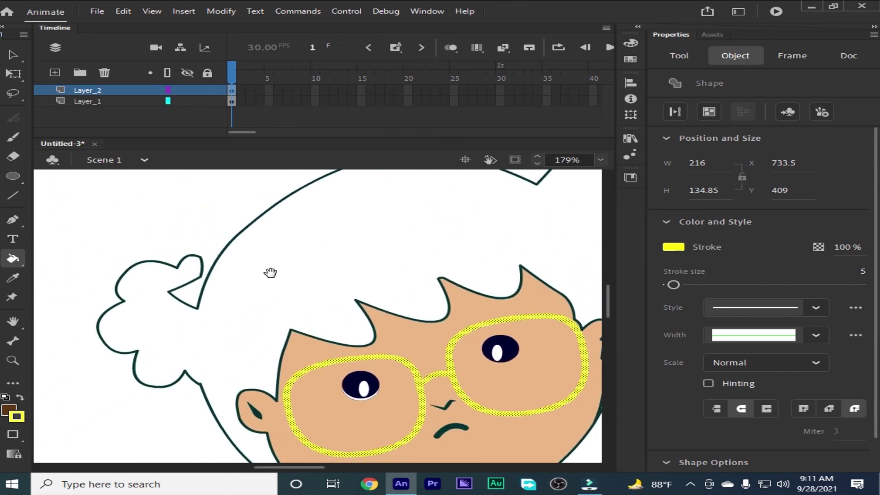
pyautogui.moveTo(271, 272); pyautogui.dragTo(271, 225)
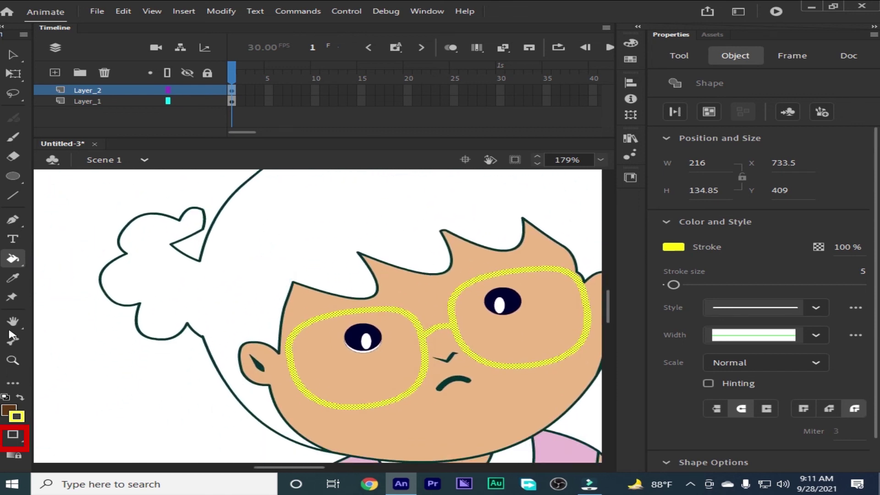
pyautogui.click(21, 443)
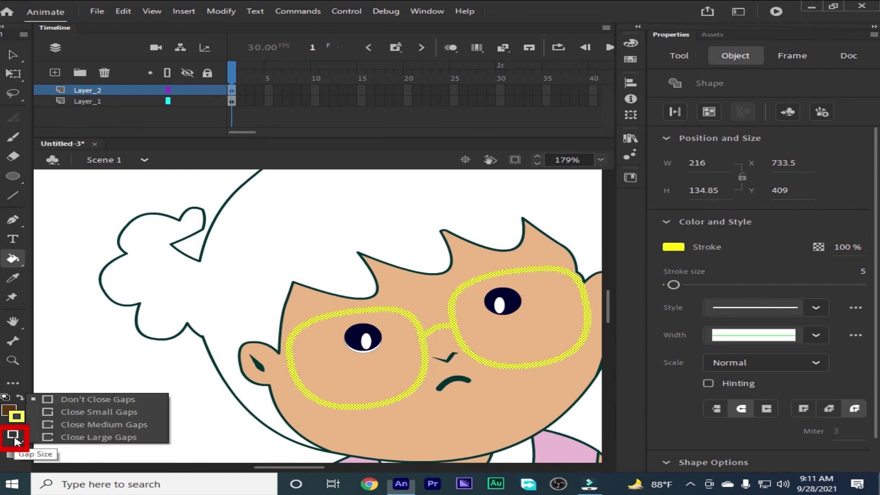
pyautogui.click(86, 437)
pyautogui.click(253, 276)
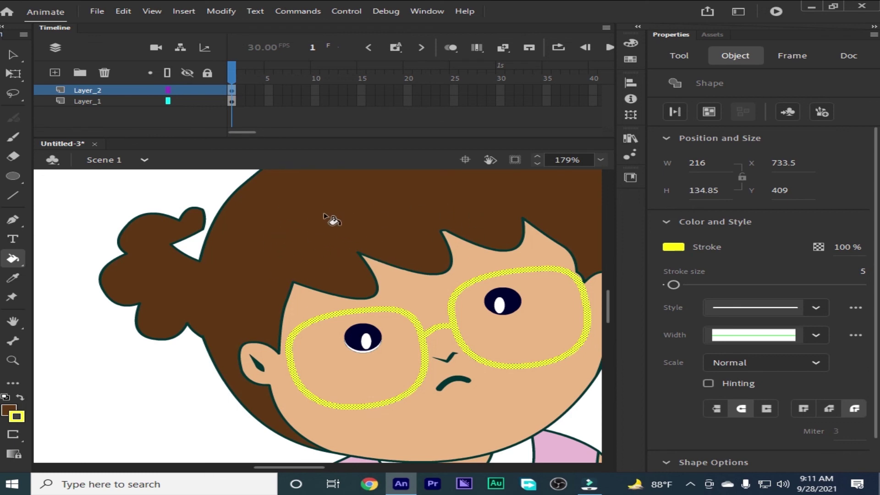
pyautogui.moveTo(418, 215); pyautogui.dragTo(255, 239)
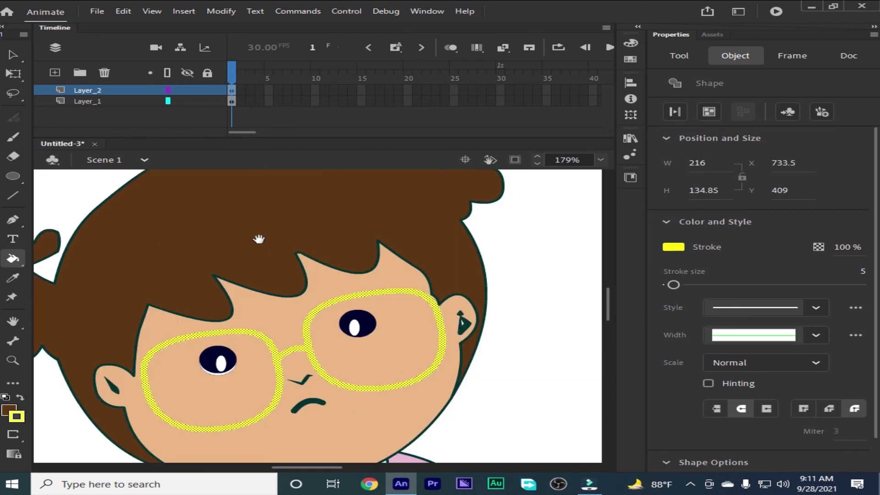